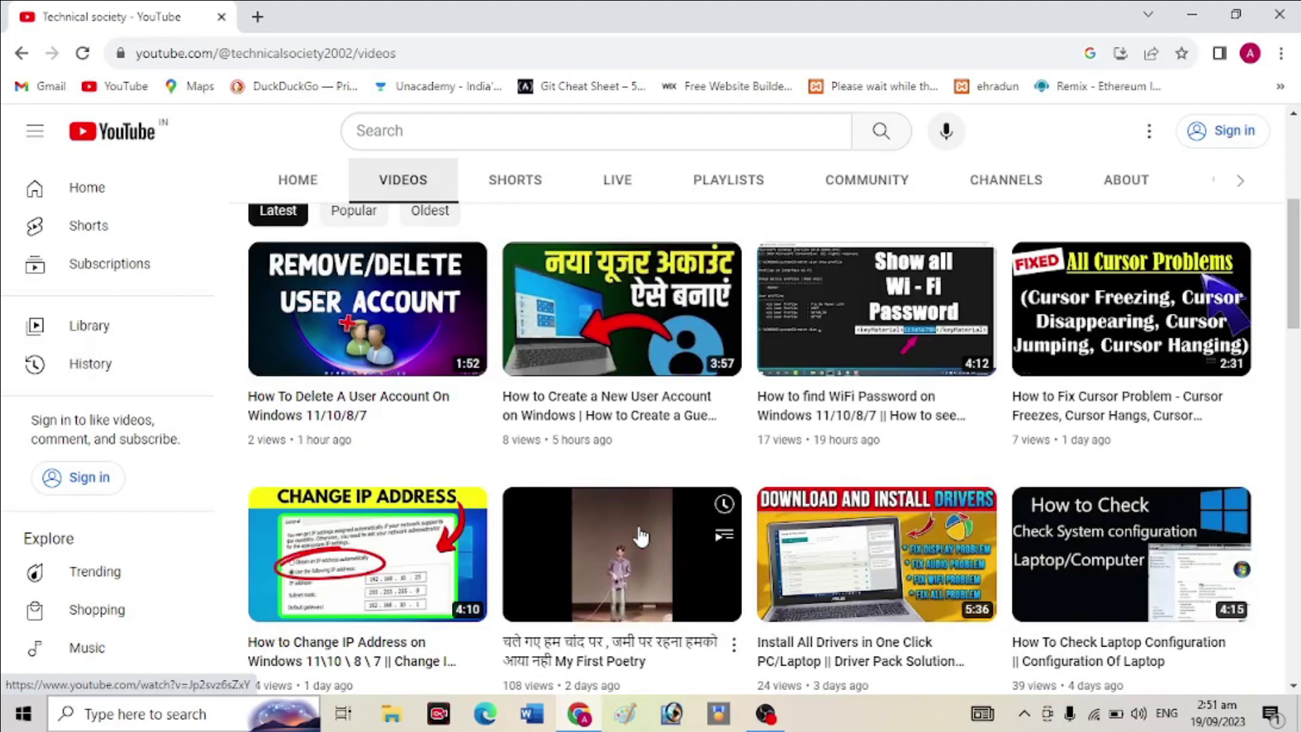
{"action": "scroll", "coordinate": [640, 537], "scroll_direction": "down", "scroll_amount": 1}
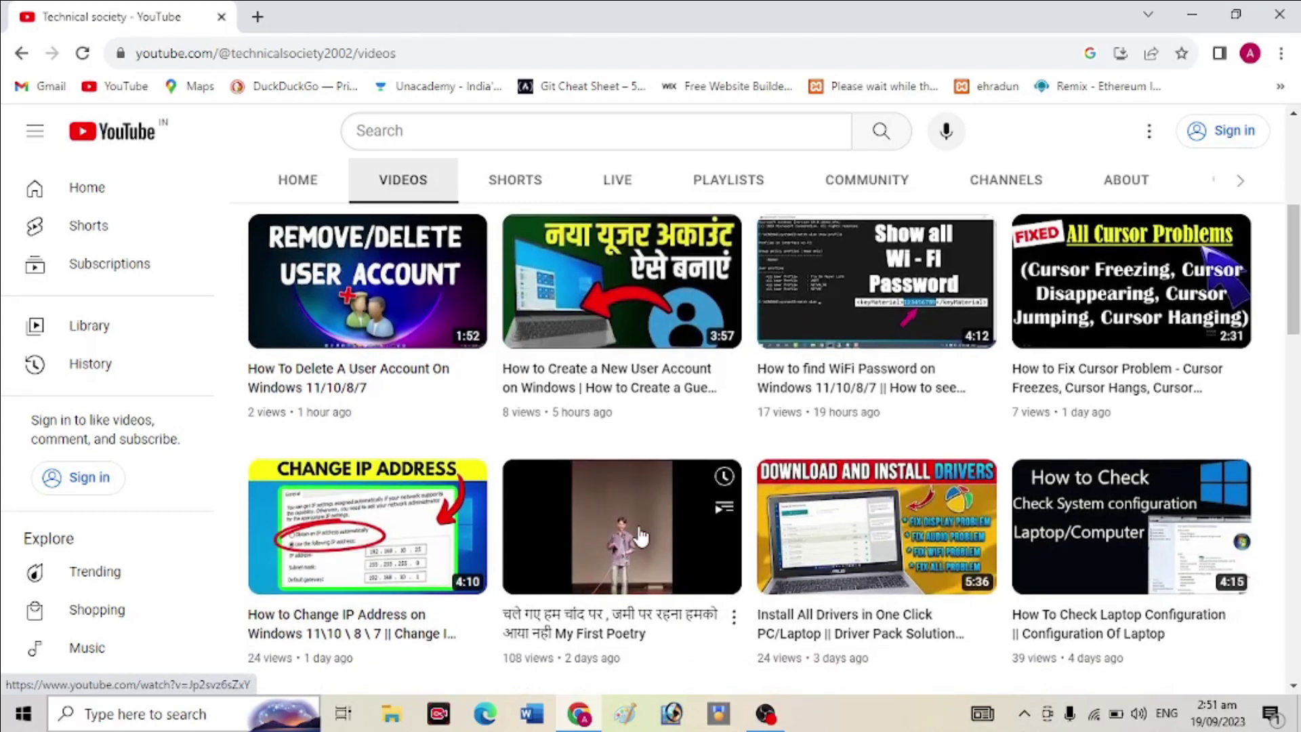
{"action": "scroll", "coordinate": [640, 536], "scroll_direction": "down", "scroll_amount": 1}
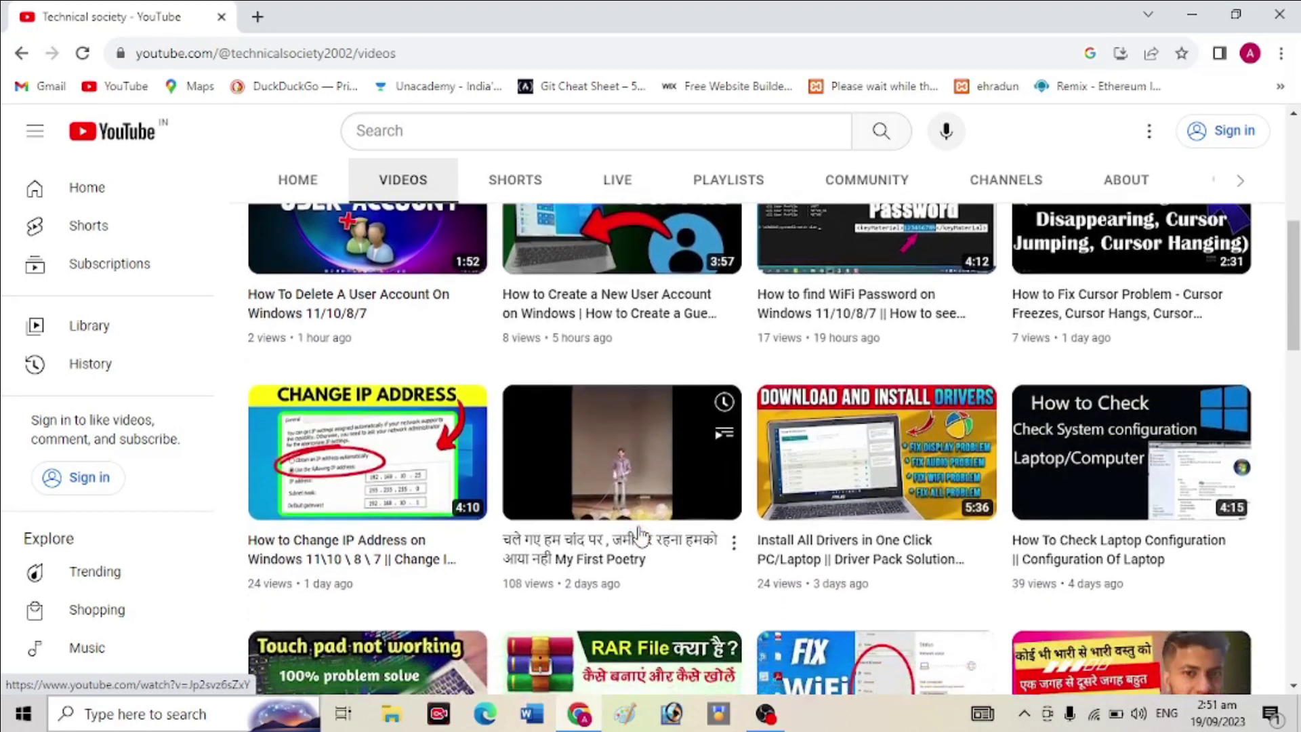
{"action": "scroll", "coordinate": [640, 536], "scroll_direction": "up", "scroll_amount": 3}
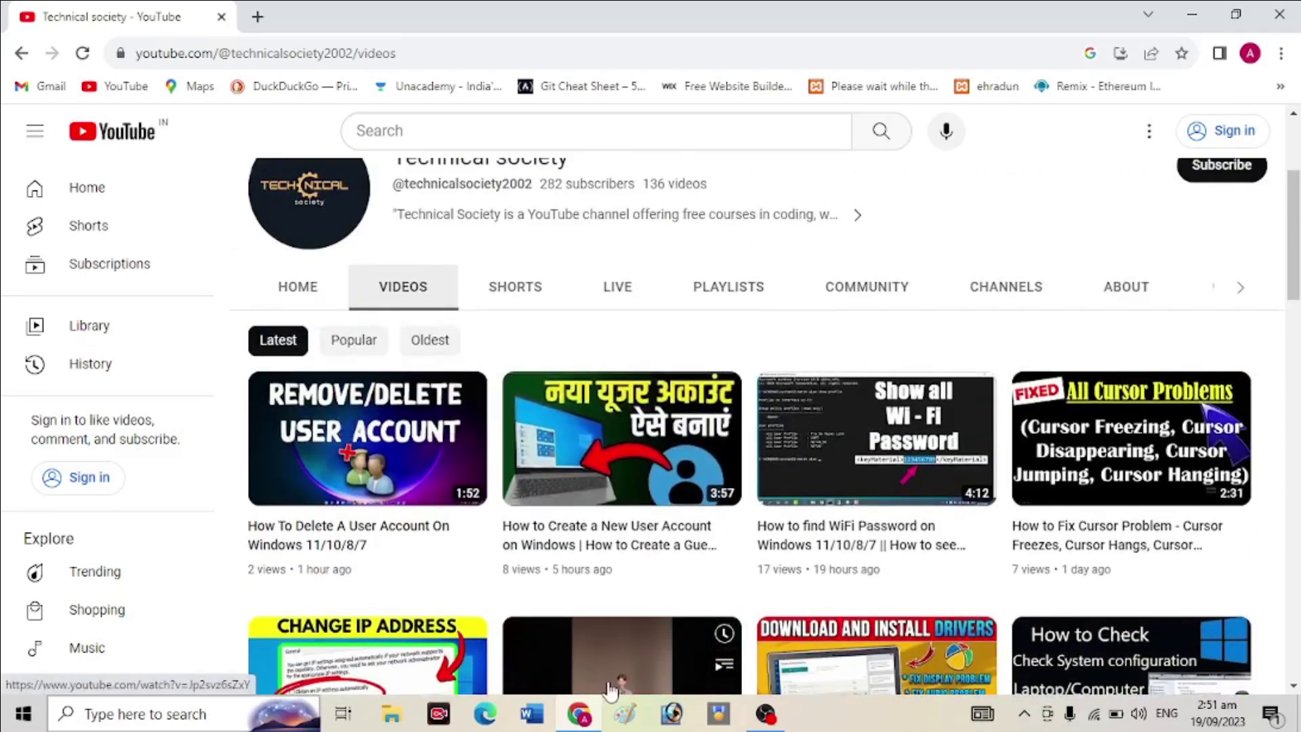
Minimize the browser window and move the Chrome shortcut on the desktop to the spot below the Firefox Browser shortcut.
{"action": "left_click", "coordinate": [1192, 17]}
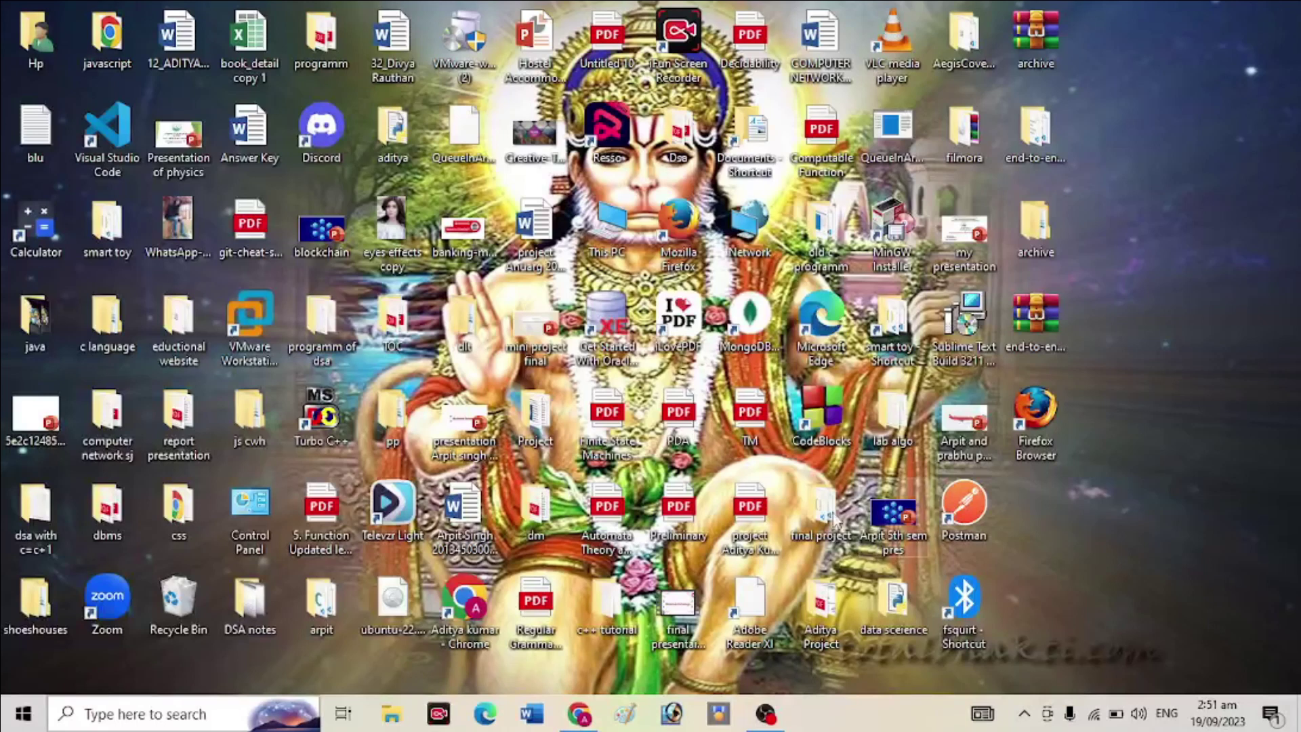
{"action": "left_click_drag", "start_coordinate": [464, 597], "coordinate": [1040, 532]}
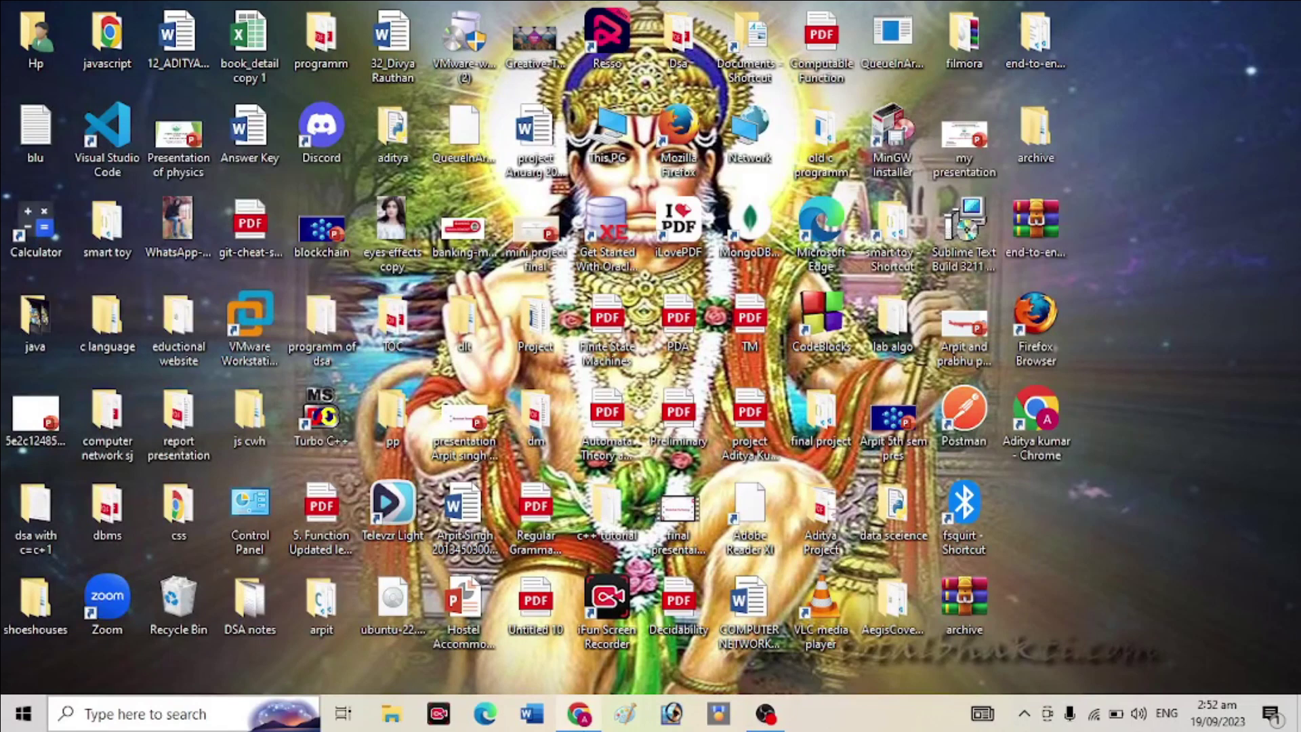
{"action": "left_click", "coordinate": [578, 713]}
{"action": "scroll", "coordinate": [1106, 320], "scroll_direction": "up", "scroll_amount": 1}
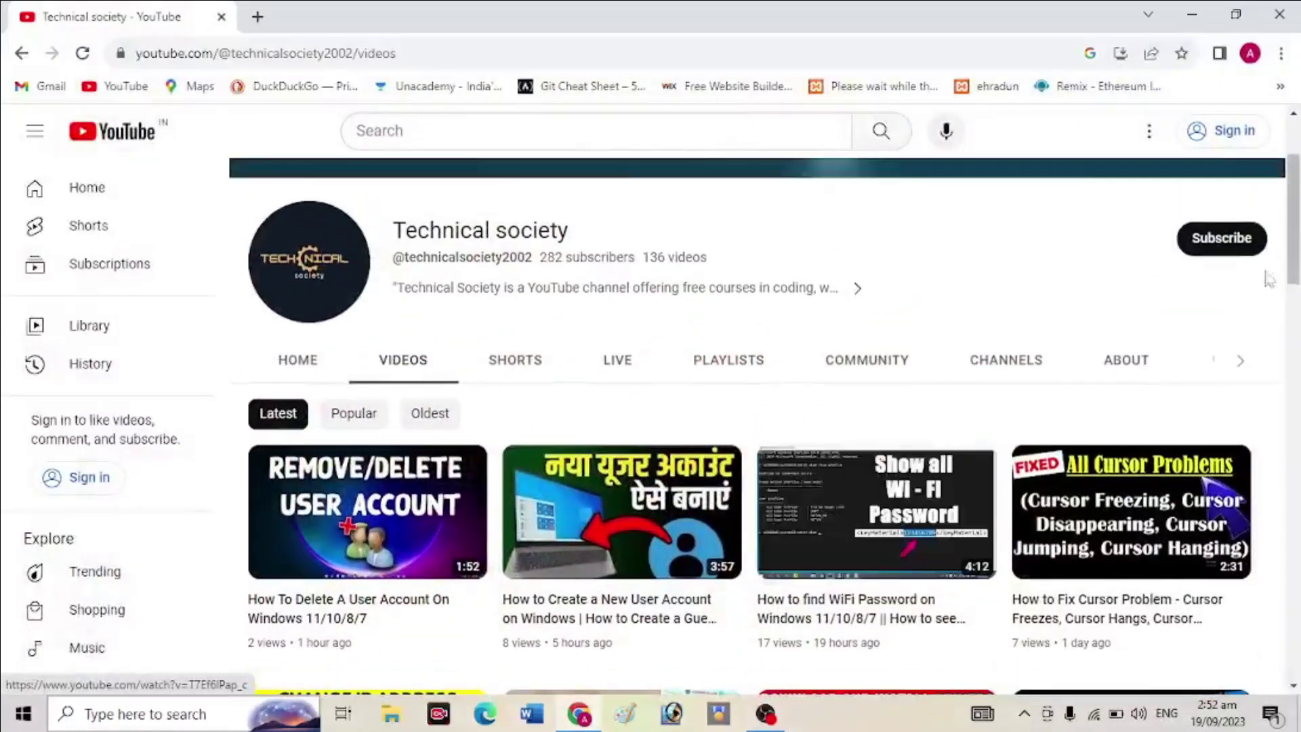
{"action": "scroll", "coordinate": [881, 467], "scroll_direction": "down", "scroll_amount": 5}
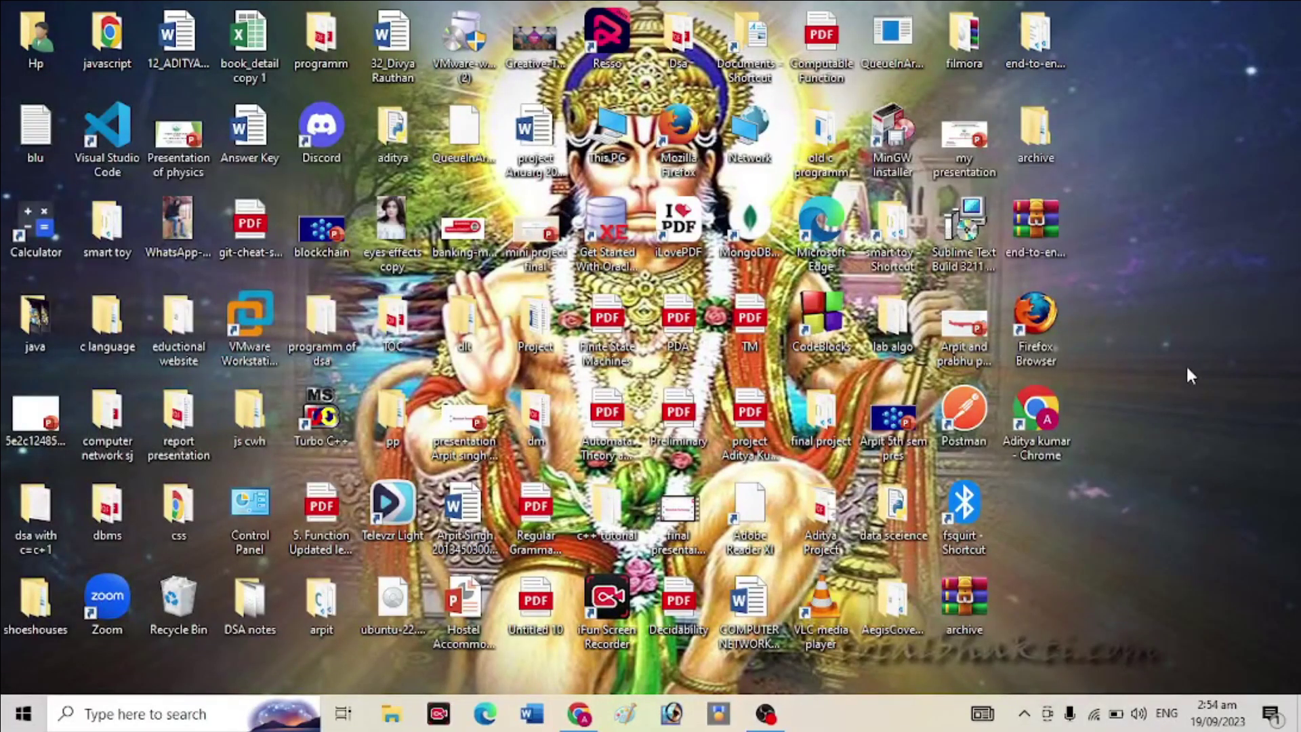
Search Windows for Task Manager and open it.
{"action": "left_click", "coordinate": [222, 713]}
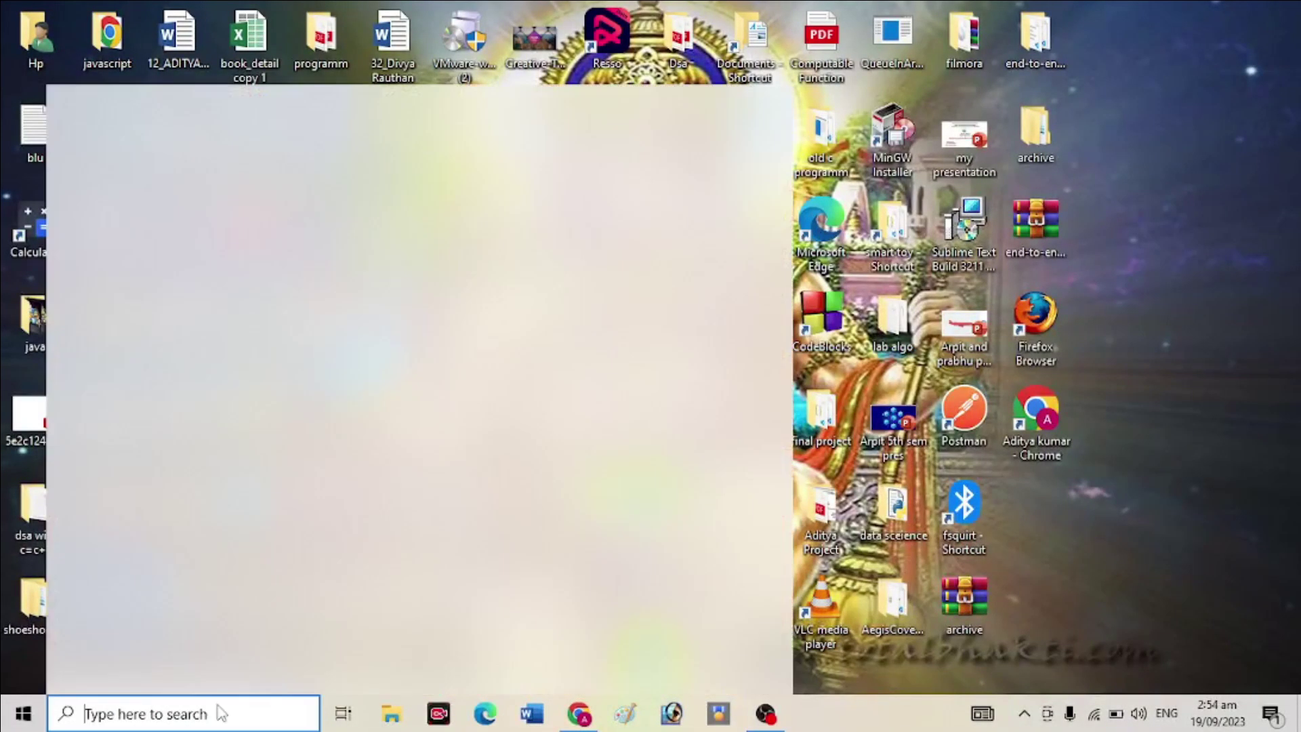
{"action": "type", "text": "tas"}
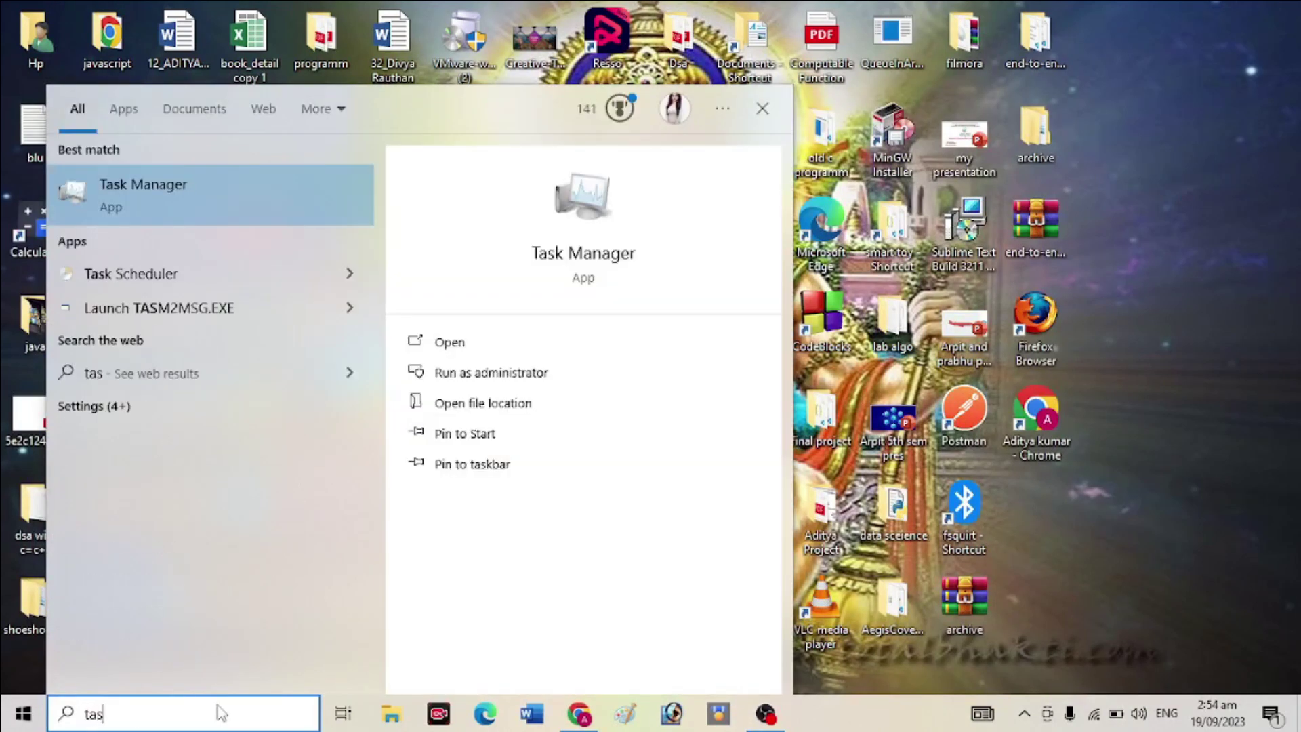
{"action": "key", "text": "Return"}
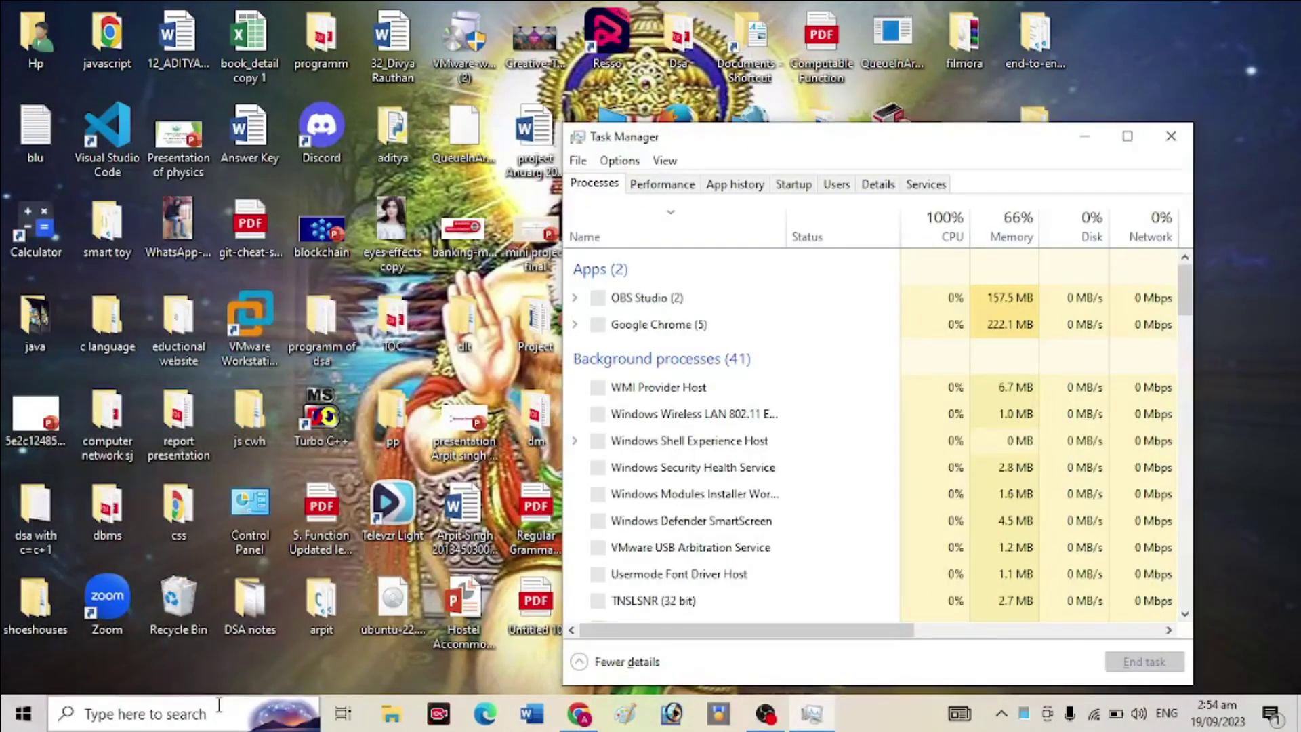
End the process tree of the first chrome.exe entry in Task Manager's detailed process list, and close Task Manager.
{"action": "left_click", "coordinate": [879, 185]}
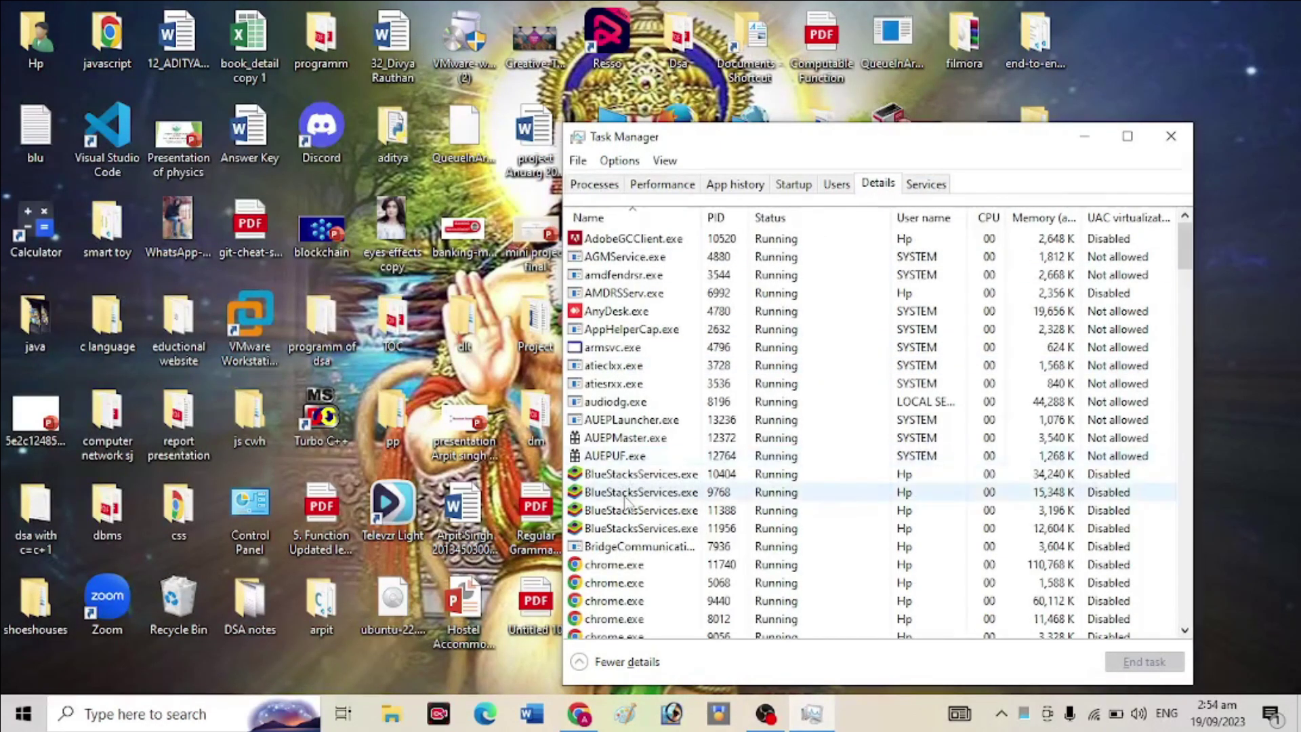
{"action": "scroll", "coordinate": [627, 501], "scroll_direction": "down", "scroll_amount": 3}
{"action": "left_click", "coordinate": [614, 419]}
{"action": "left_click", "coordinate": [613, 401]}
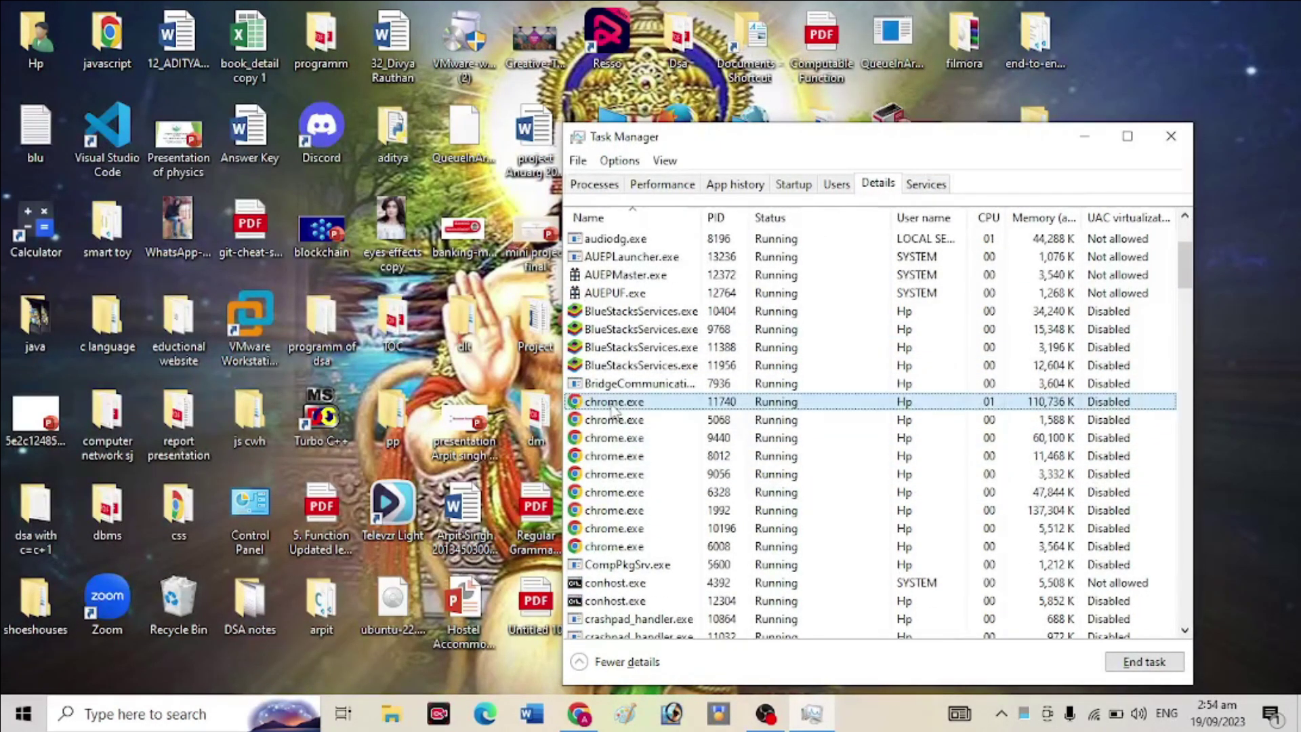
{"action": "right_click", "coordinate": [614, 406]}
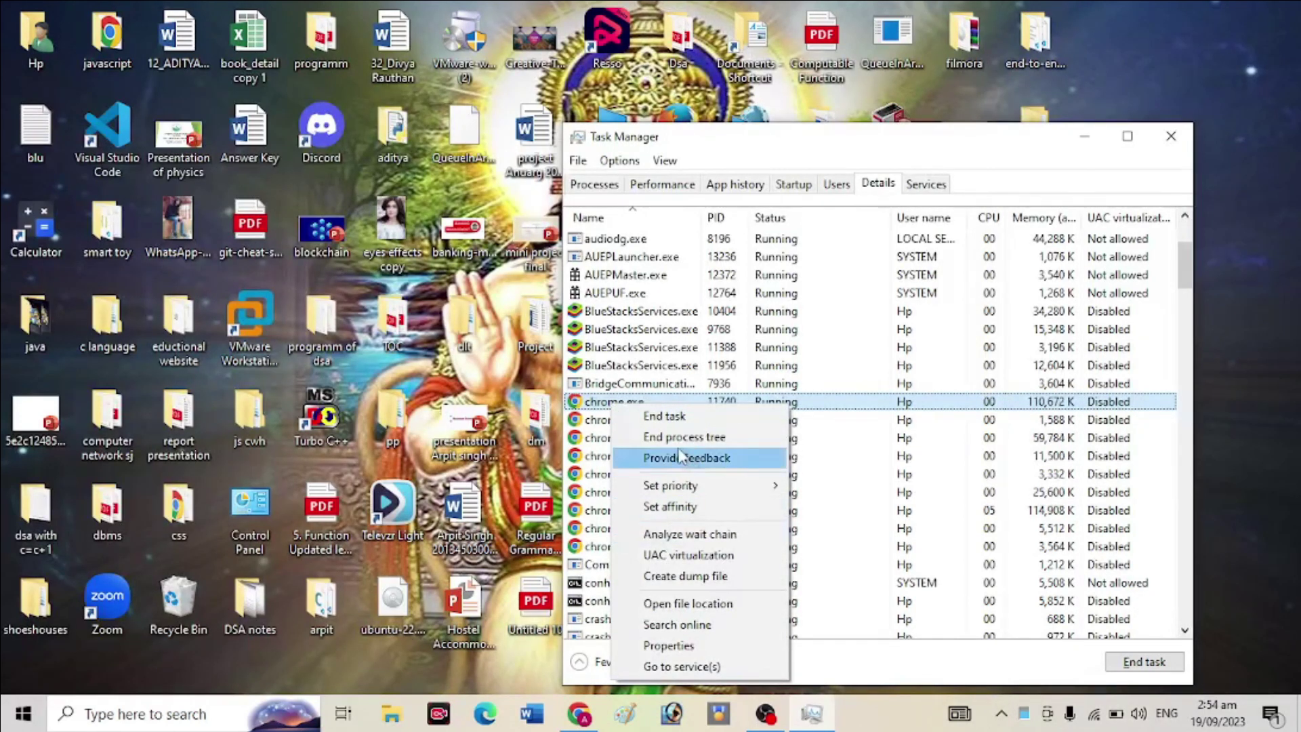
{"action": "left_click", "coordinate": [696, 440]}
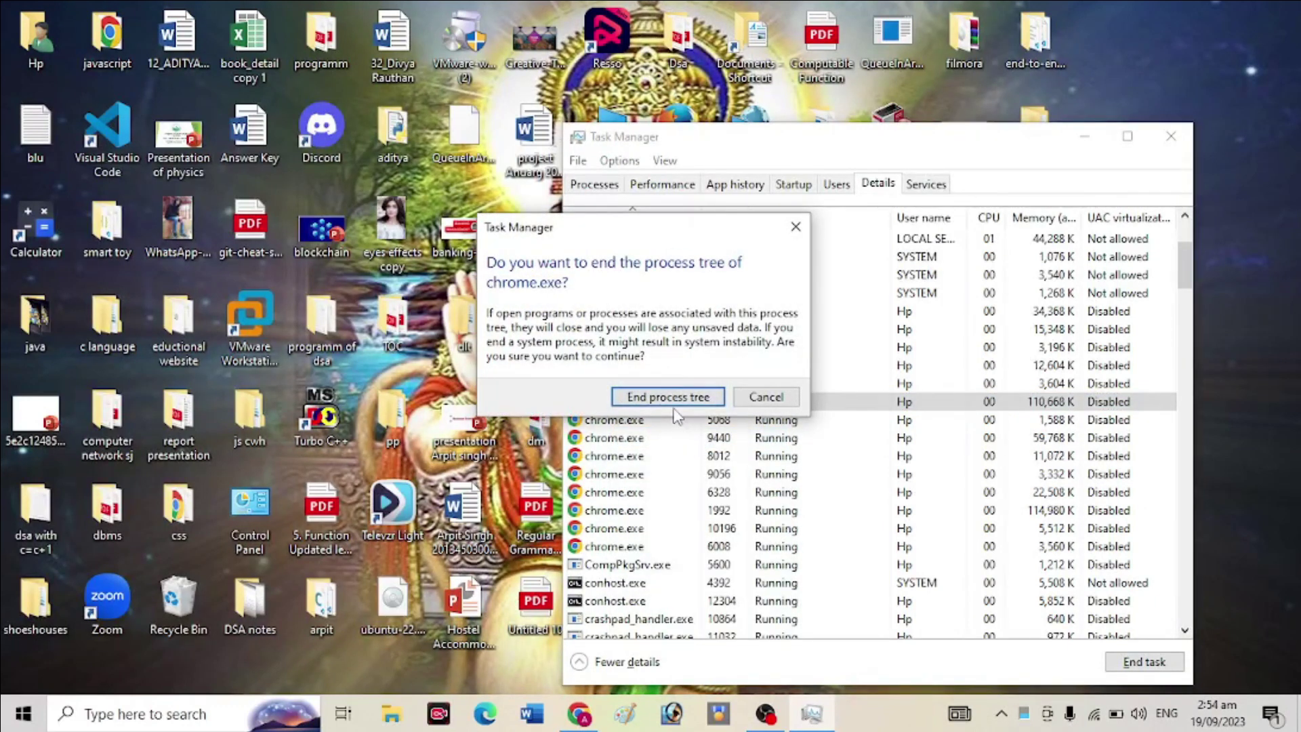
{"action": "left_click", "coordinate": [674, 402]}
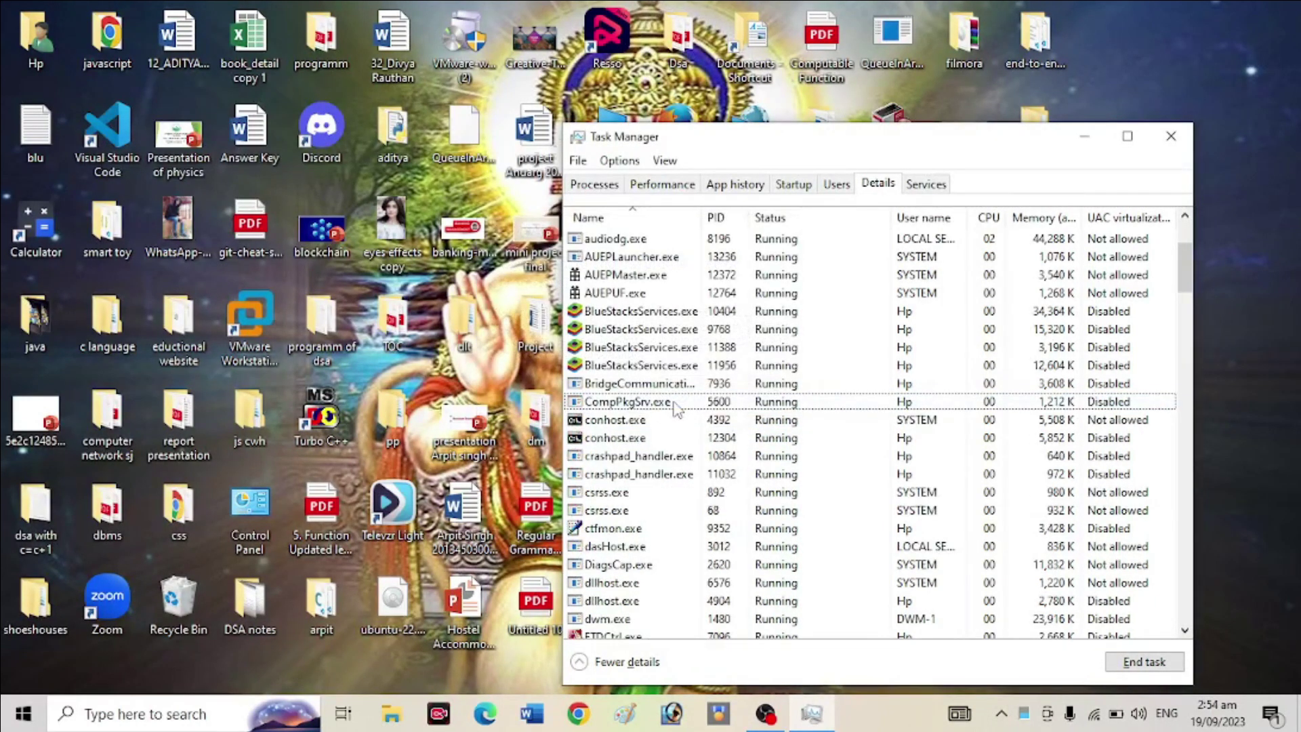
{"action": "left_click", "coordinate": [1170, 145]}
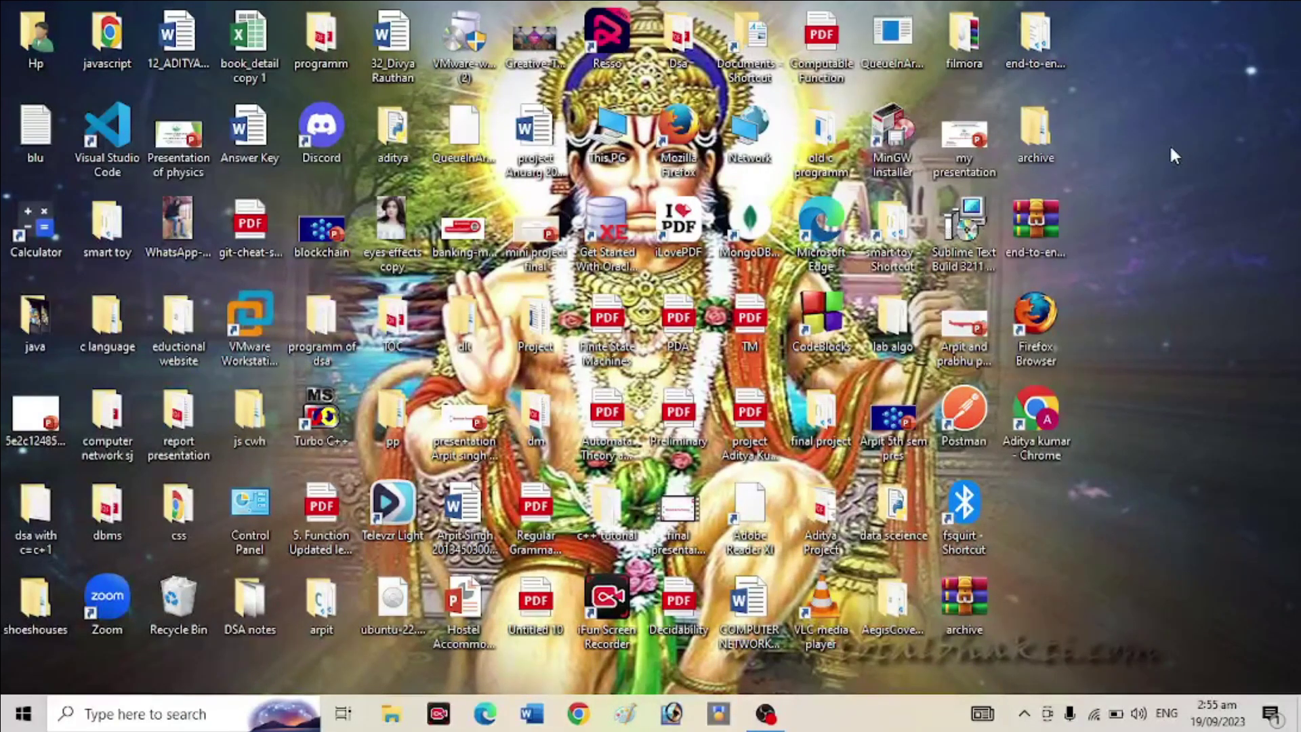
Search Windows for cmd and run Command Prompt as administrator.
{"action": "key", "text": "super+s"}
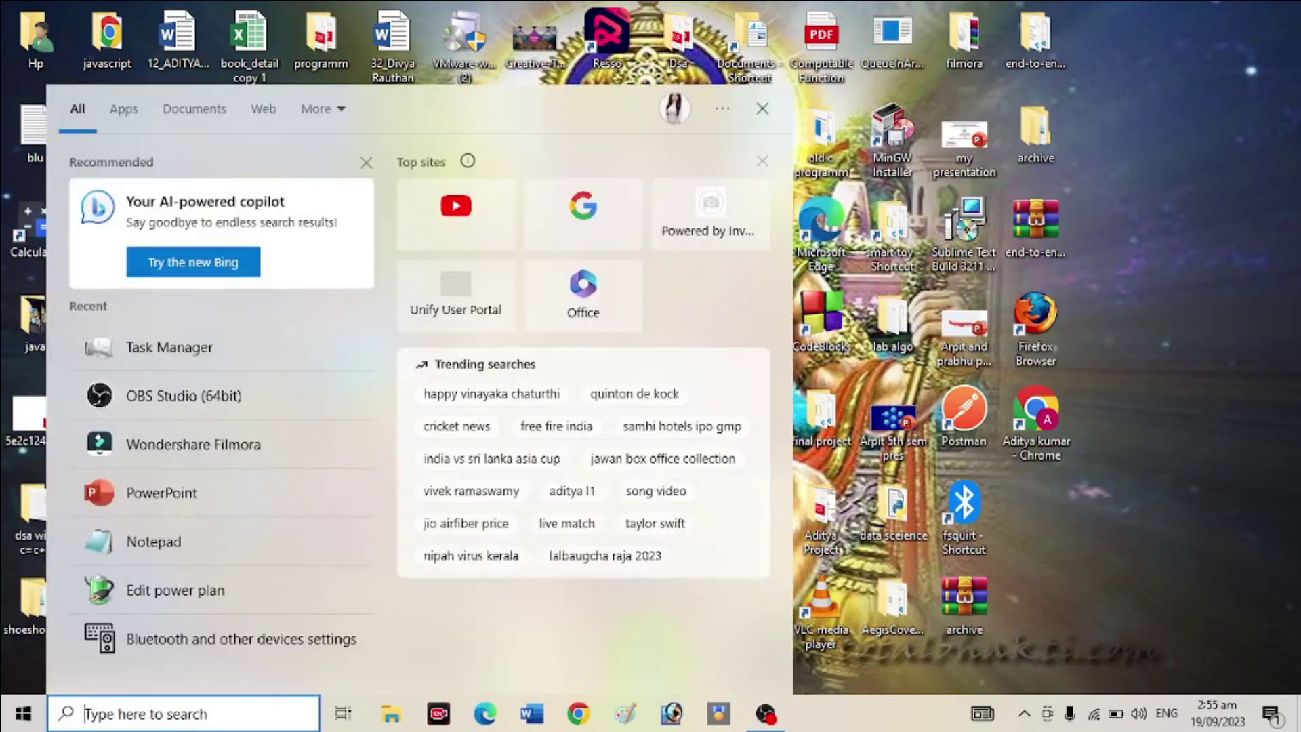
{"action": "type", "text": "cmd"}
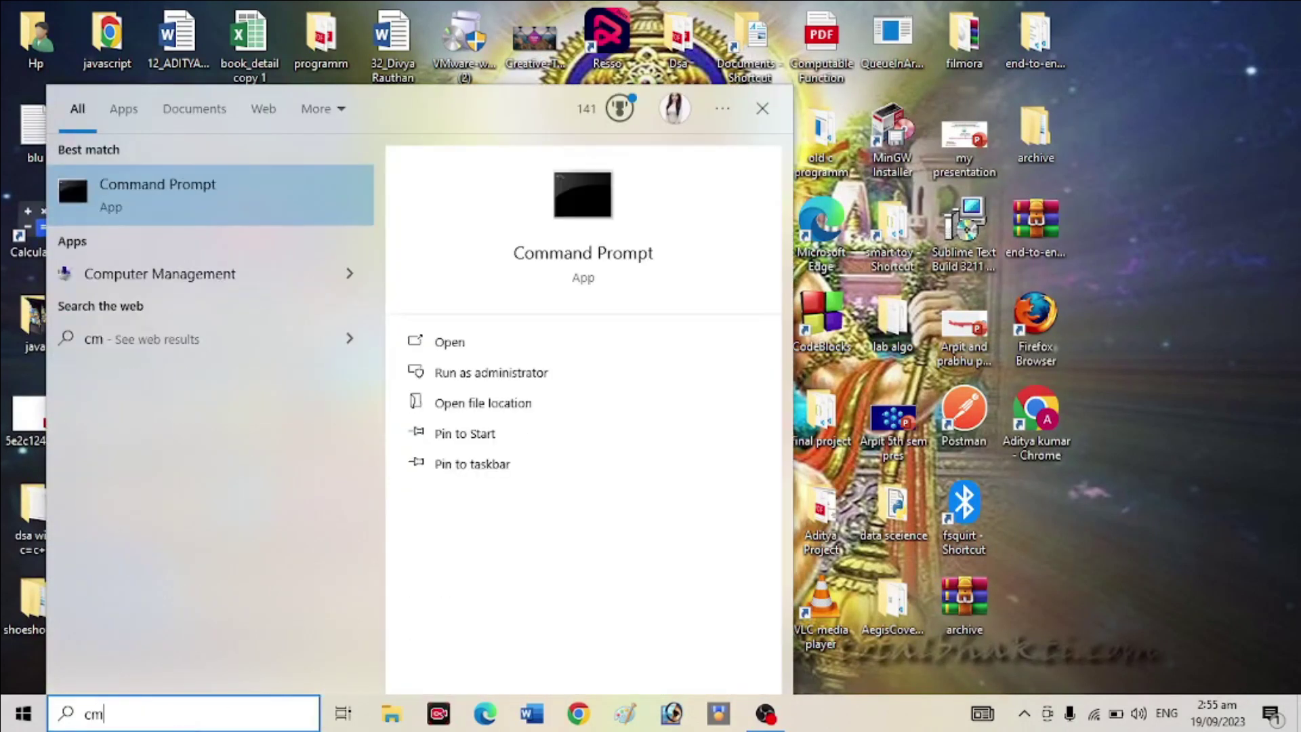
{"action": "right_click", "coordinate": [206, 203]}
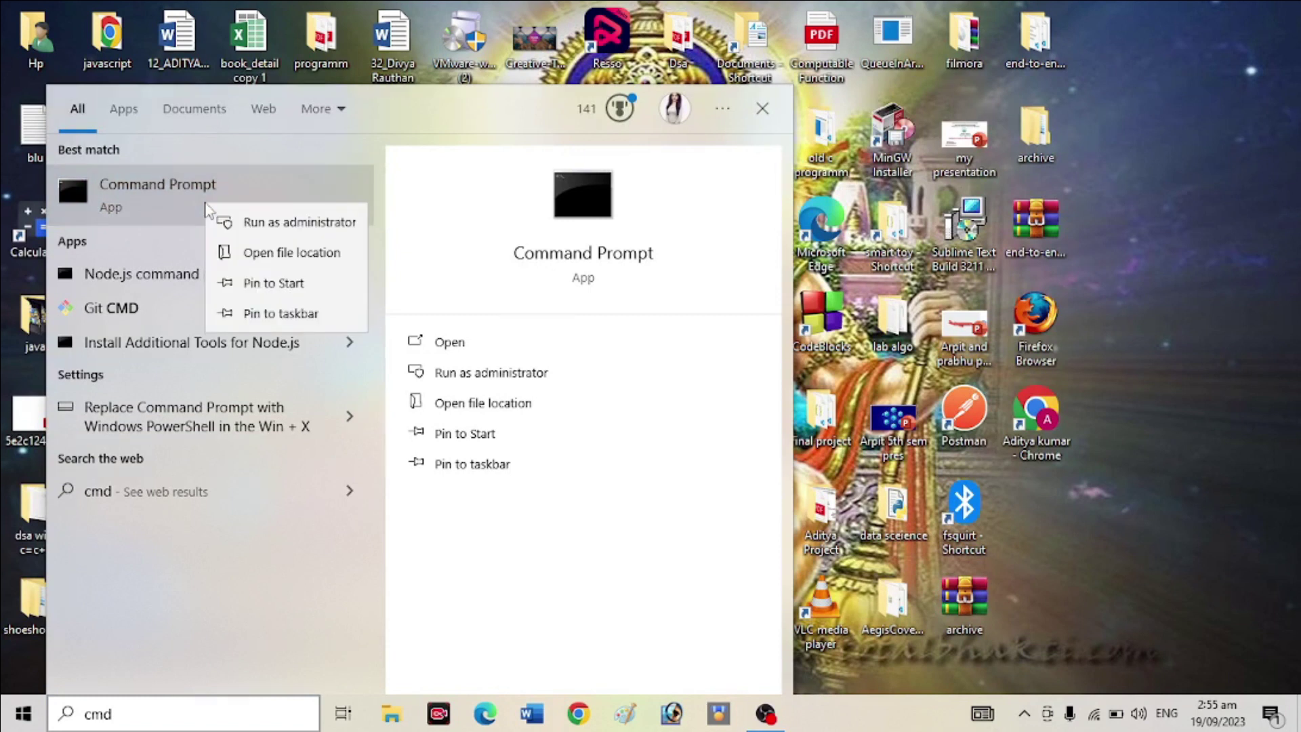
{"action": "left_click", "coordinate": [274, 229]}
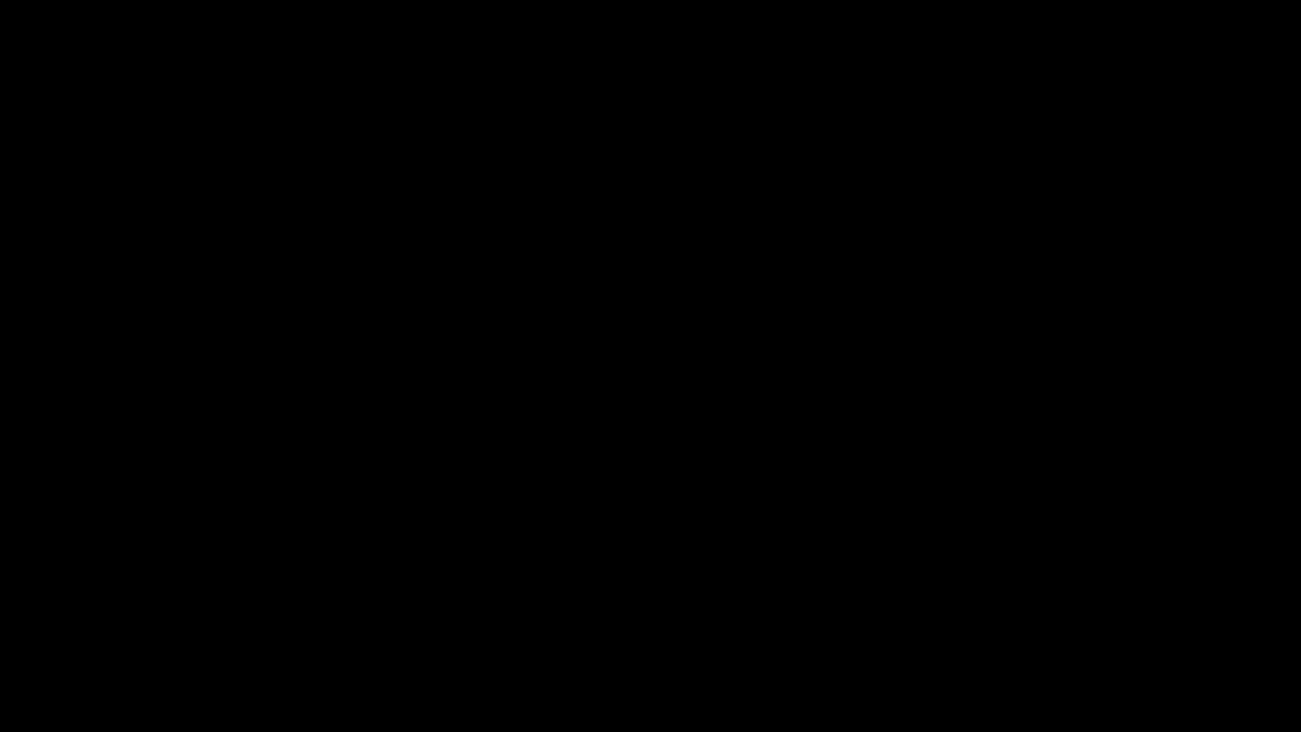
Start a system file scan with the command sfc /scannow and minimize the Command Prompt window.
{"action": "type", "text": "s"}
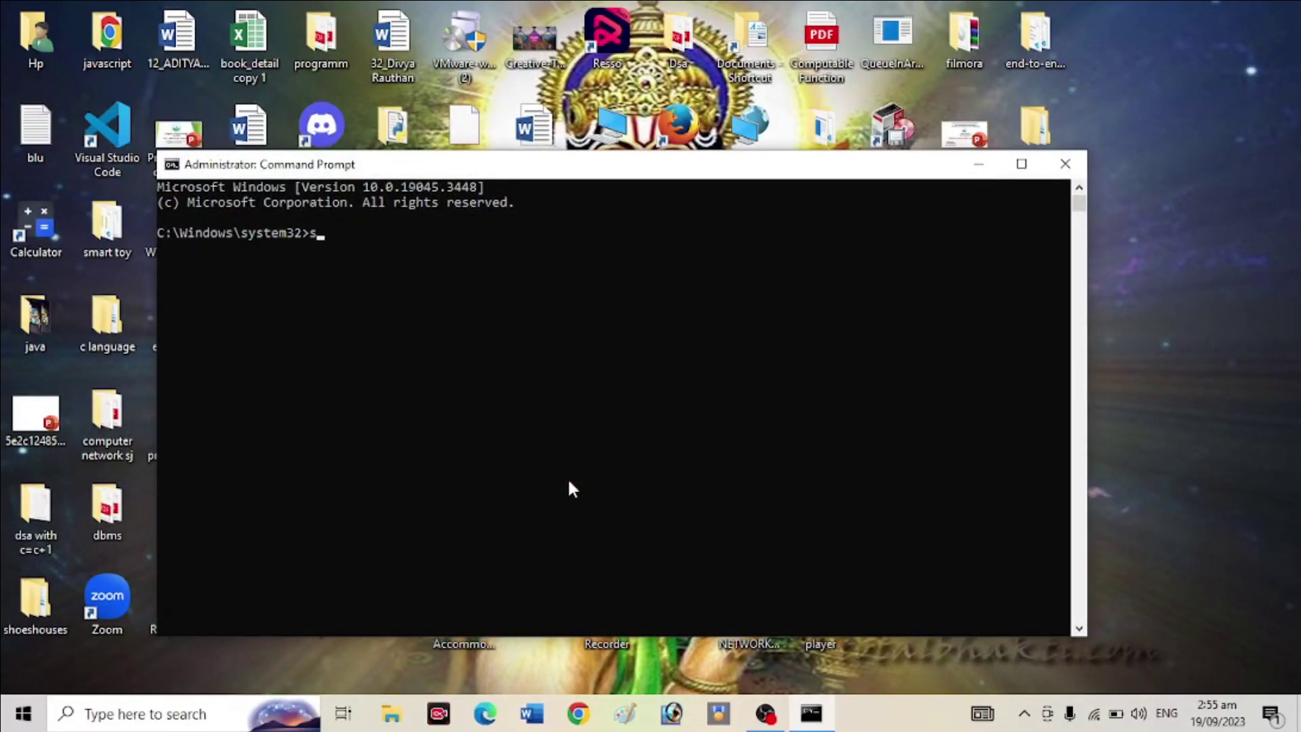
{"action": "type", "text": "fc /"}
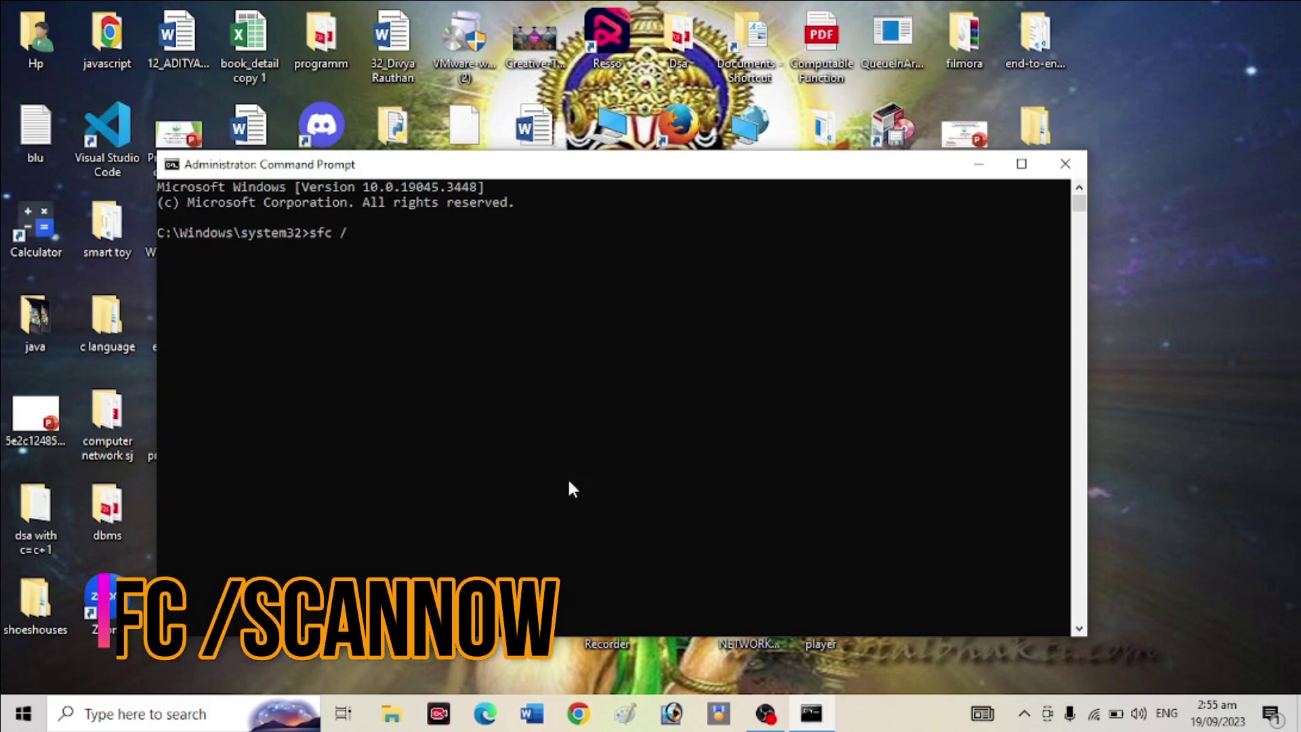
{"action": "type", "text": "scannow"}
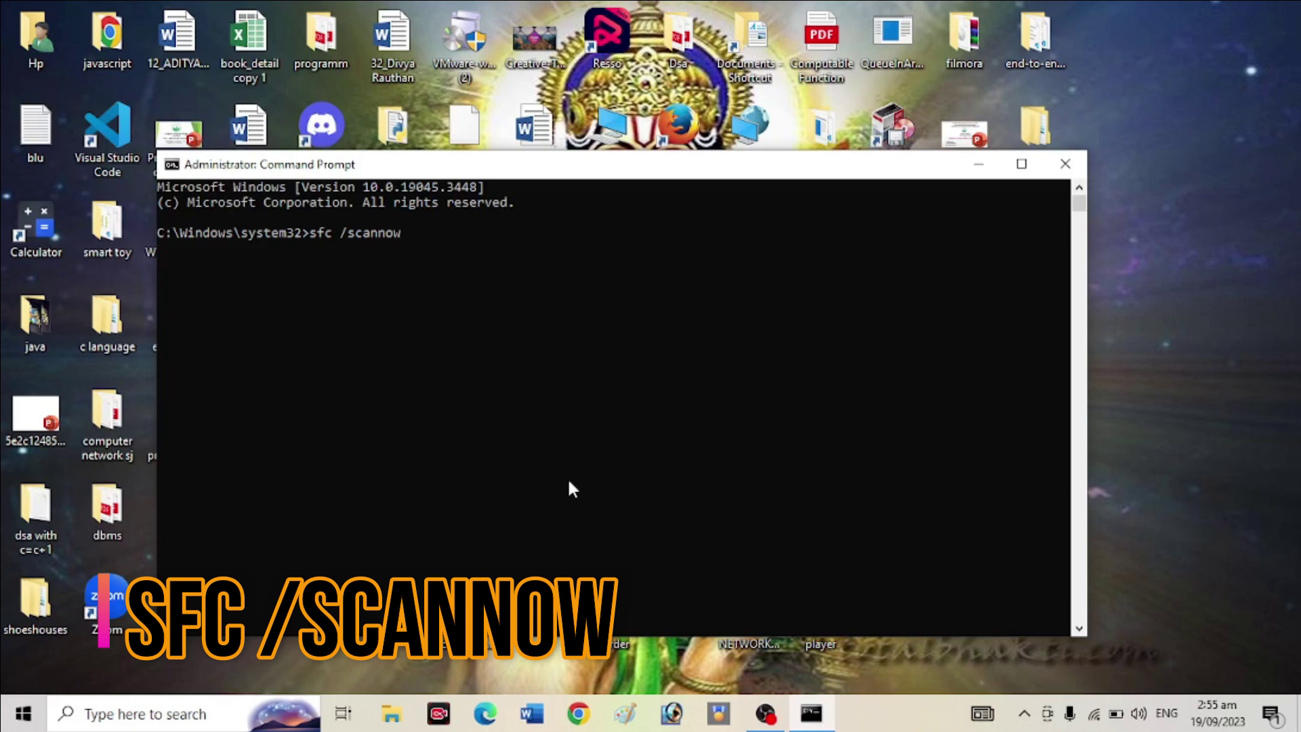
{"action": "key", "text": "Return"}
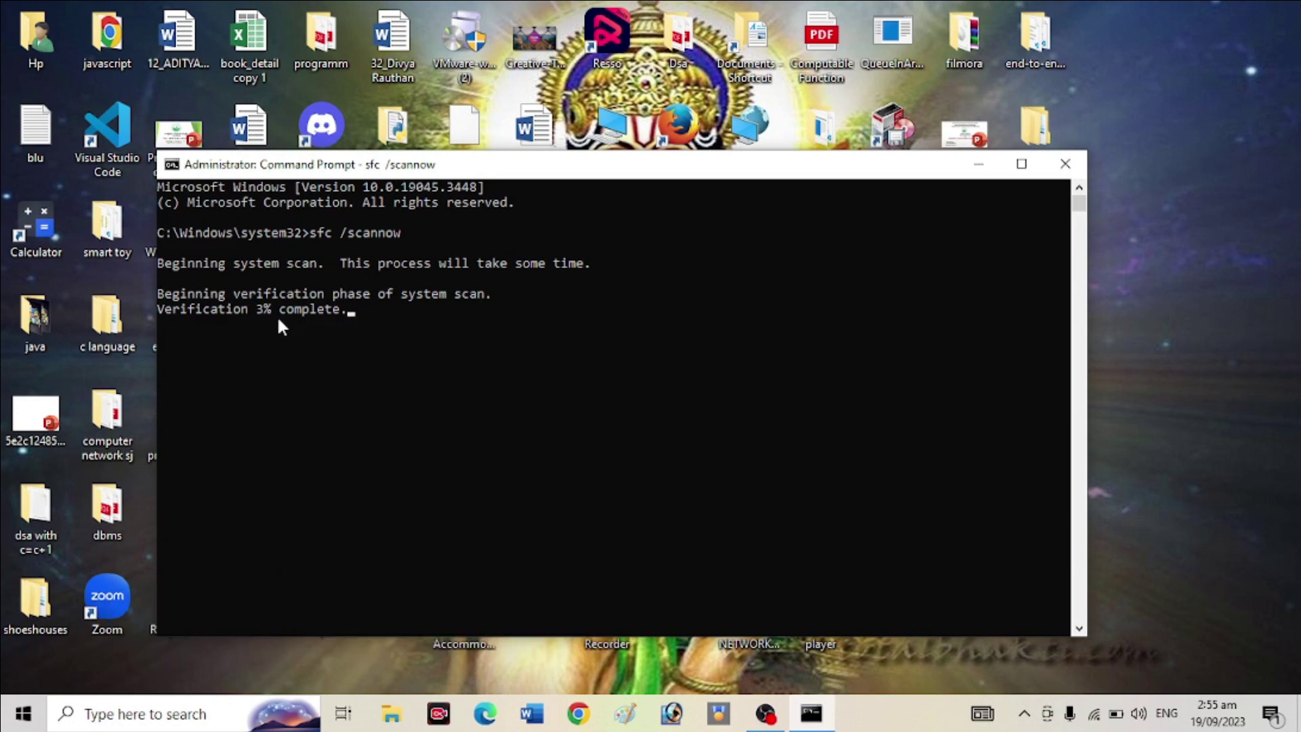
{"action": "left_click", "coordinate": [977, 164]}
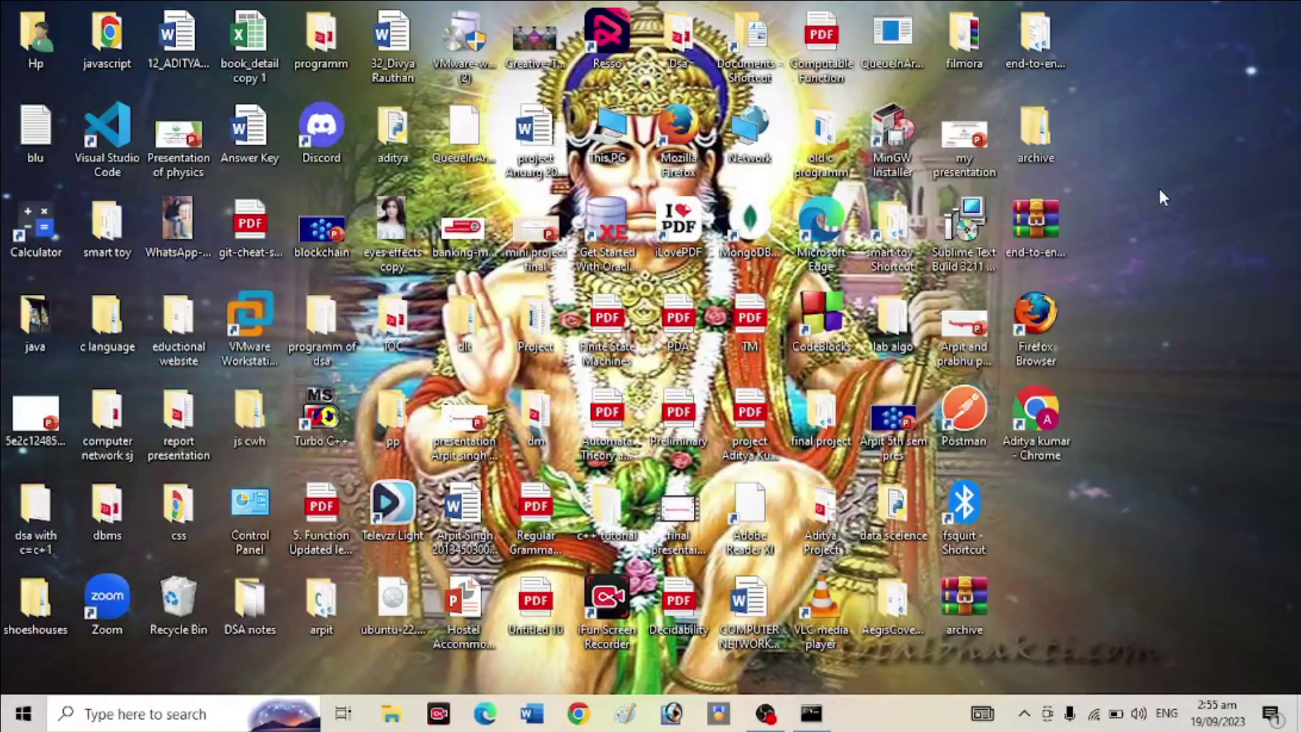
Open the file location of the desktop Chrome shortcut from its properties.
{"action": "right_click", "coordinate": [1040, 414]}
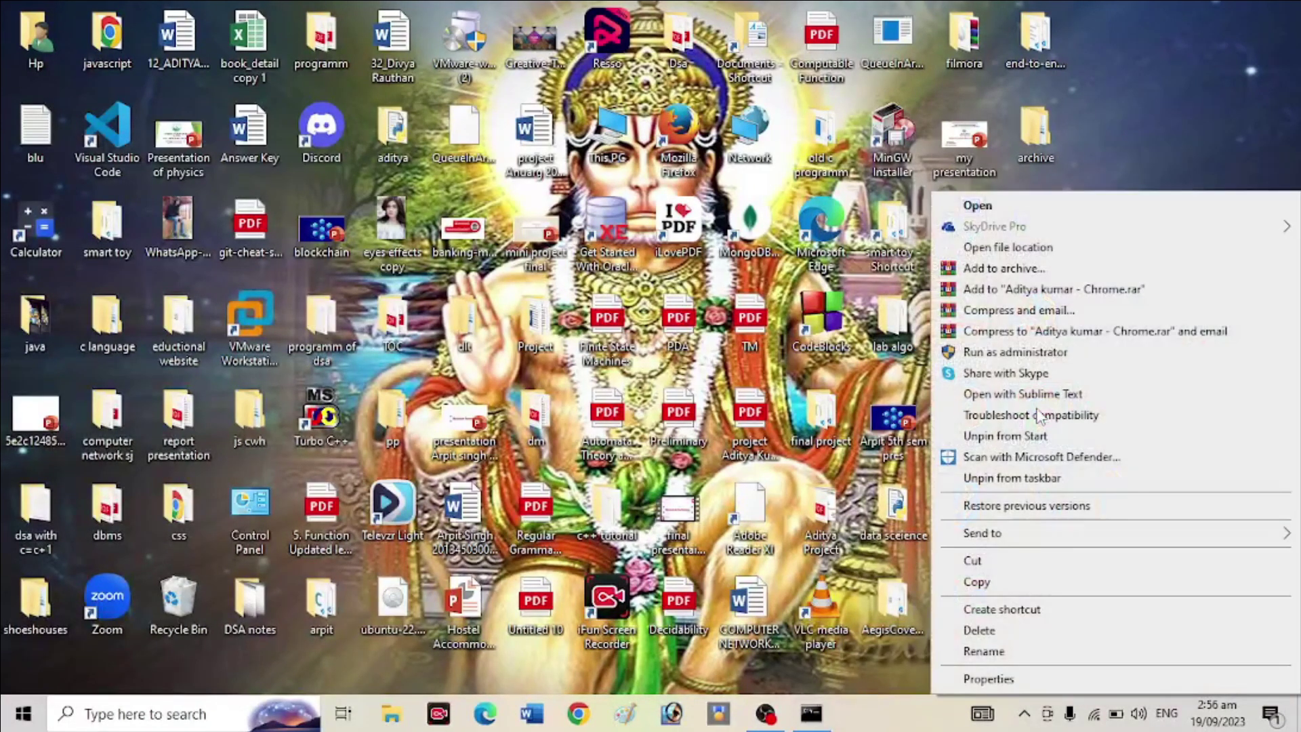
{"action": "left_click", "coordinate": [980, 681]}
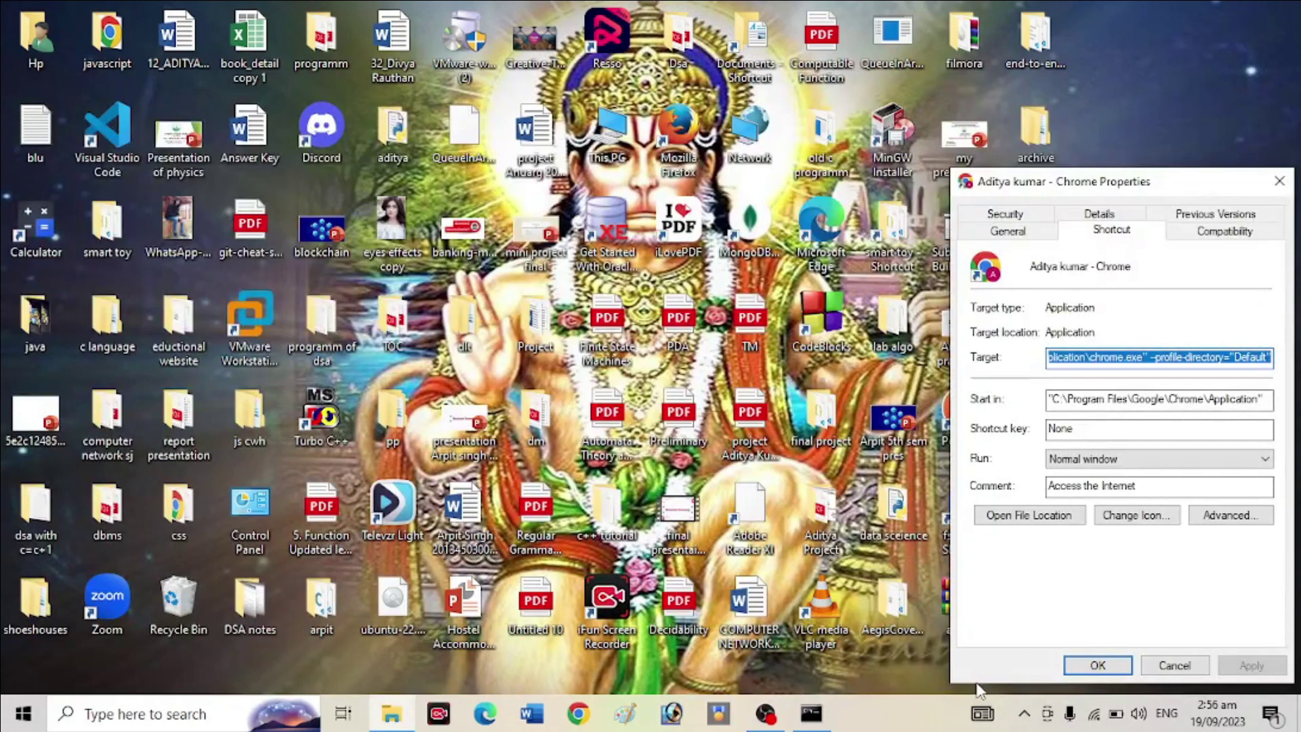
{"action": "left_click", "coordinate": [1030, 516]}
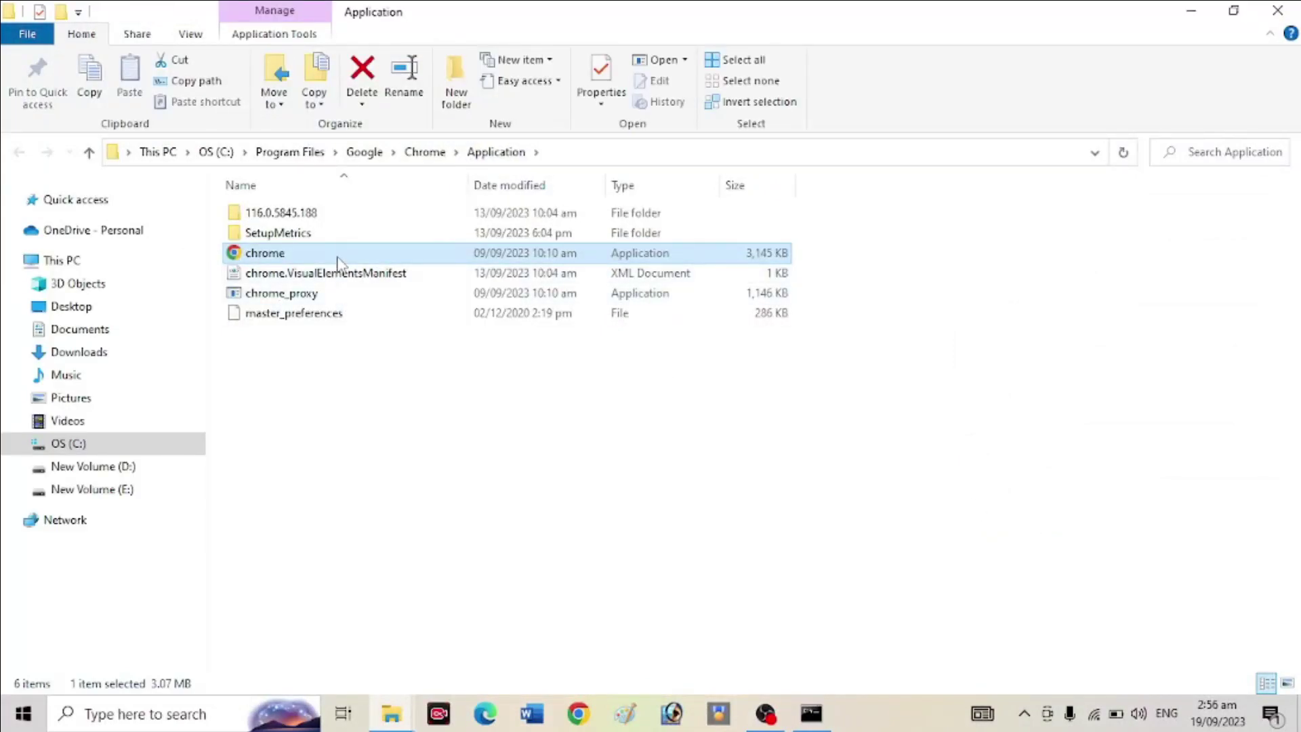
Rename the chrome application file in the Application folder to "chrome new".
{"action": "right_click", "coordinate": [338, 264]}
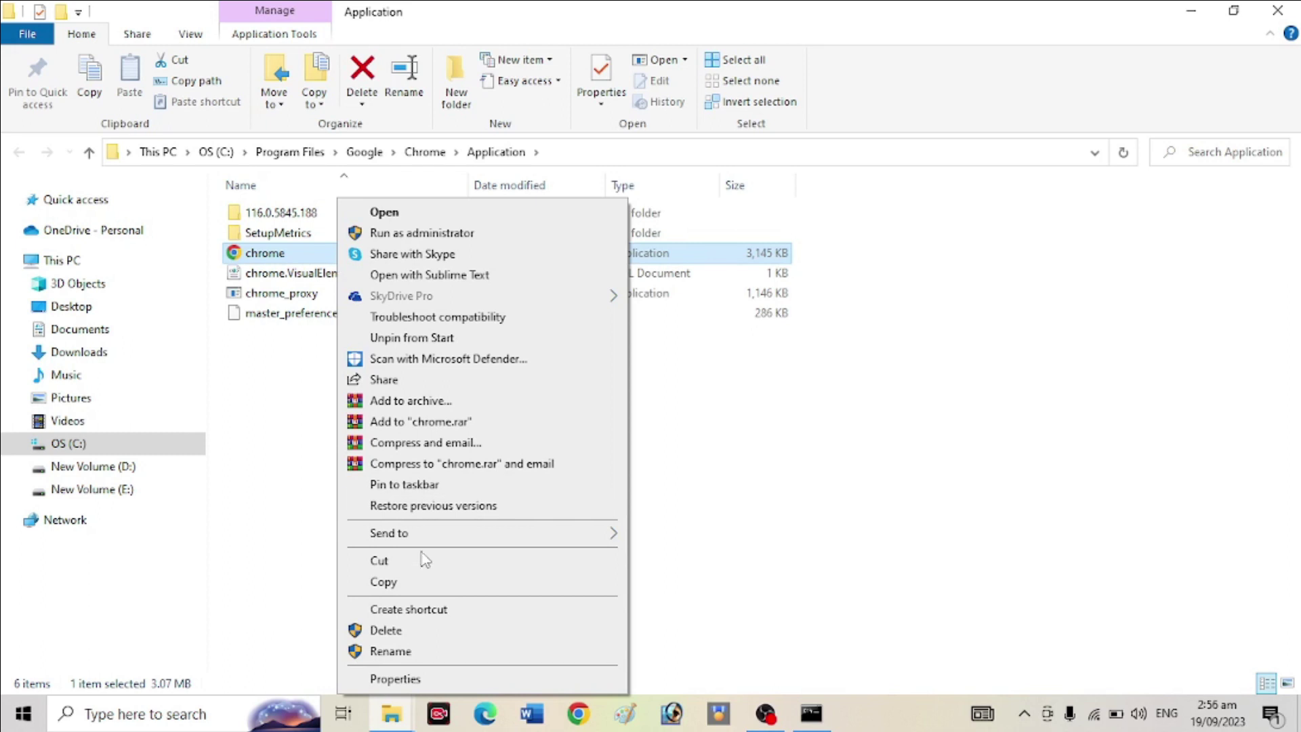
{"action": "left_click", "coordinate": [405, 652]}
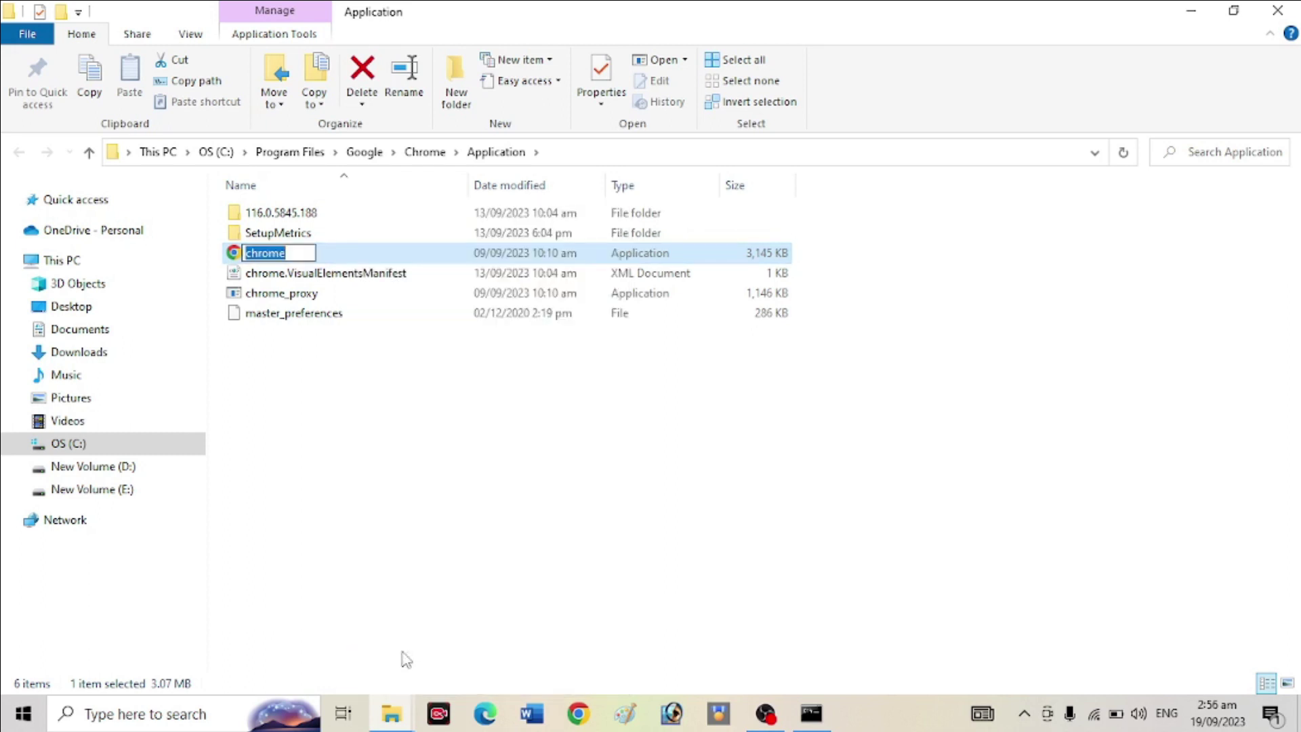
{"action": "left_click", "coordinate": [298, 253]}
{"action": "type", "text": "new"}
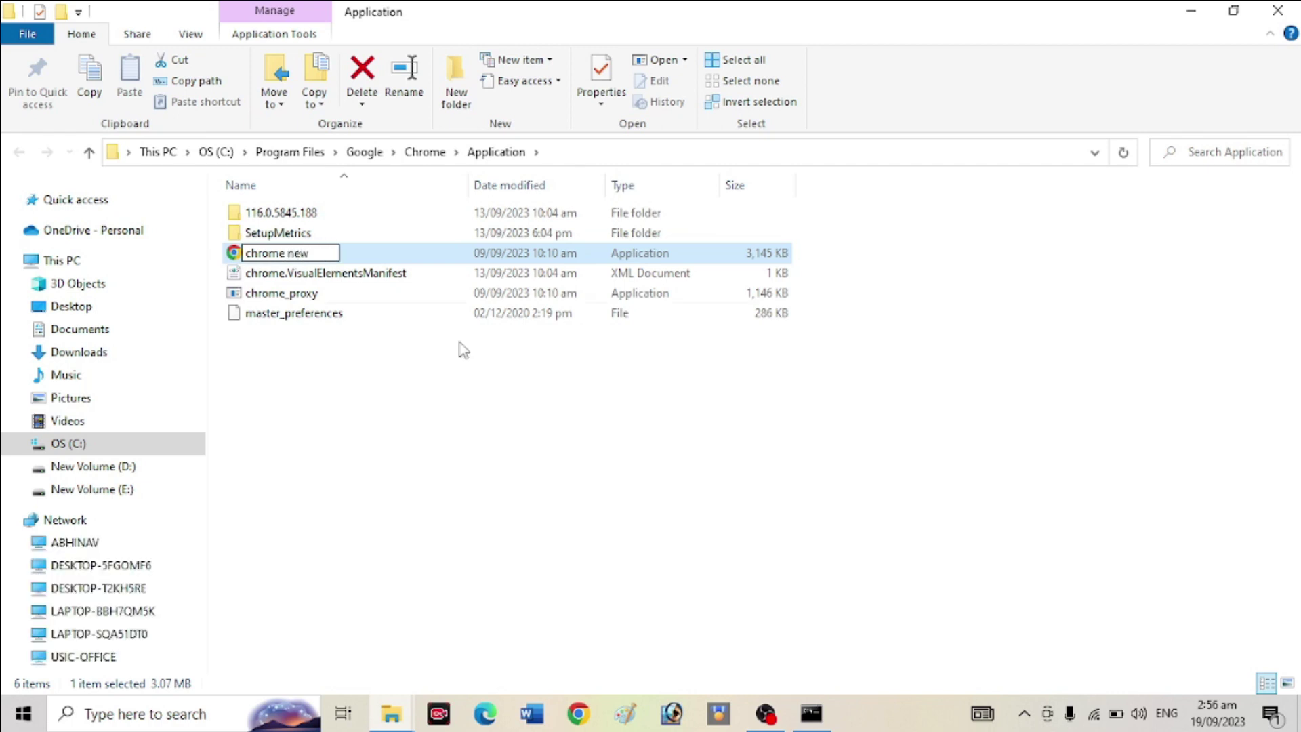
{"action": "left_click", "coordinate": [541, 416]}
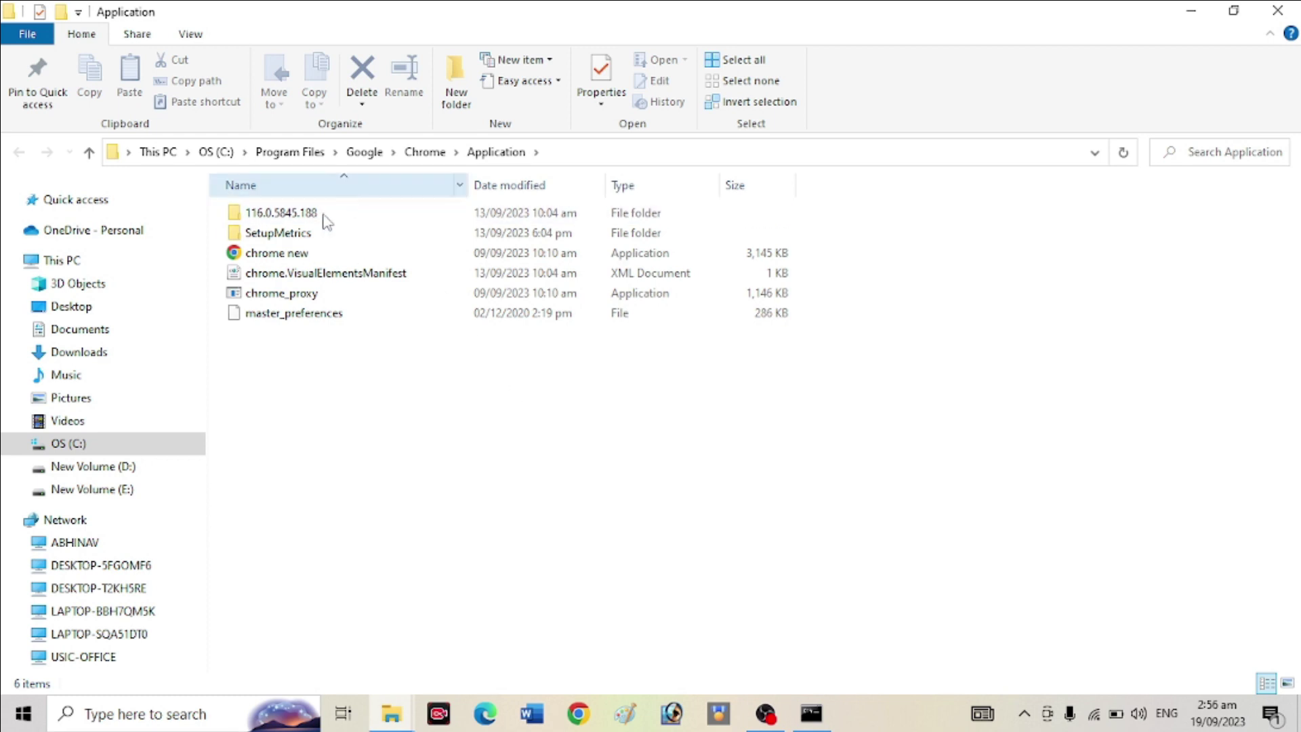
Create a shortcut to the "chrome new" application and have it placed on the desktop.
{"action": "right_click", "coordinate": [303, 257]}
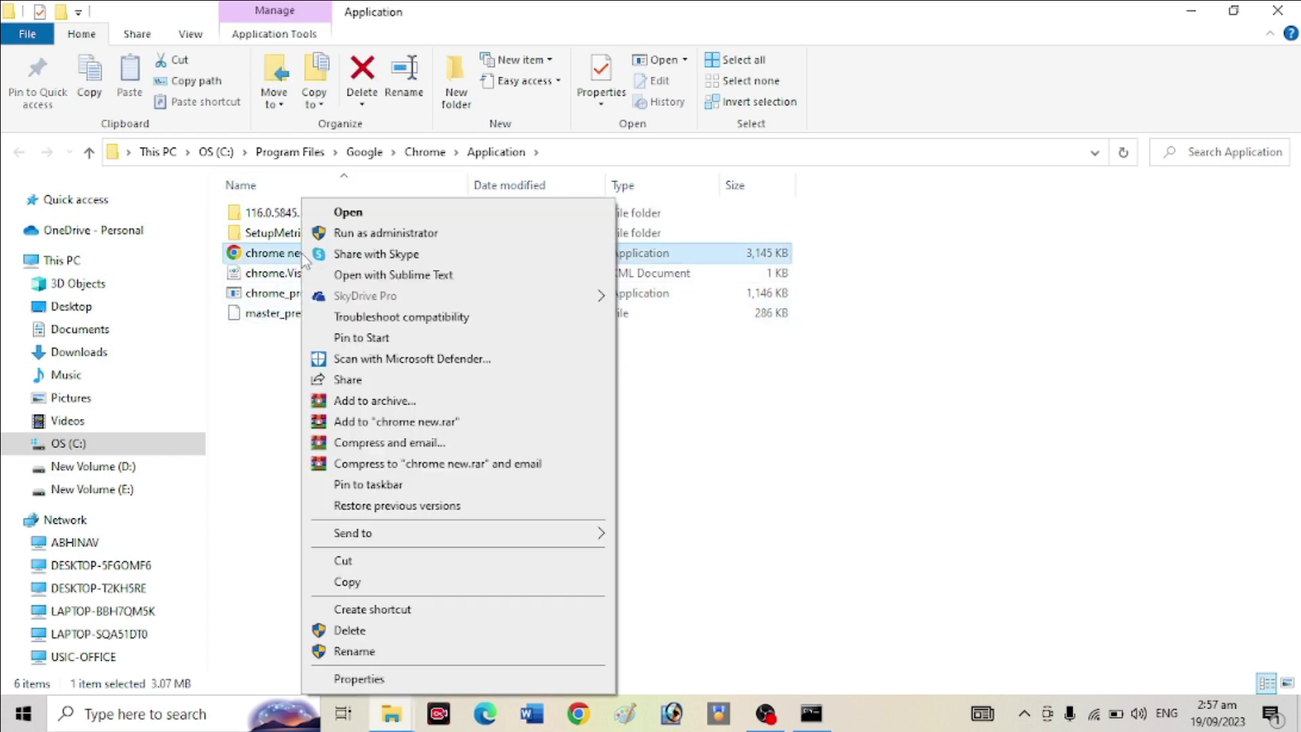
{"action": "left_click", "coordinate": [376, 611]}
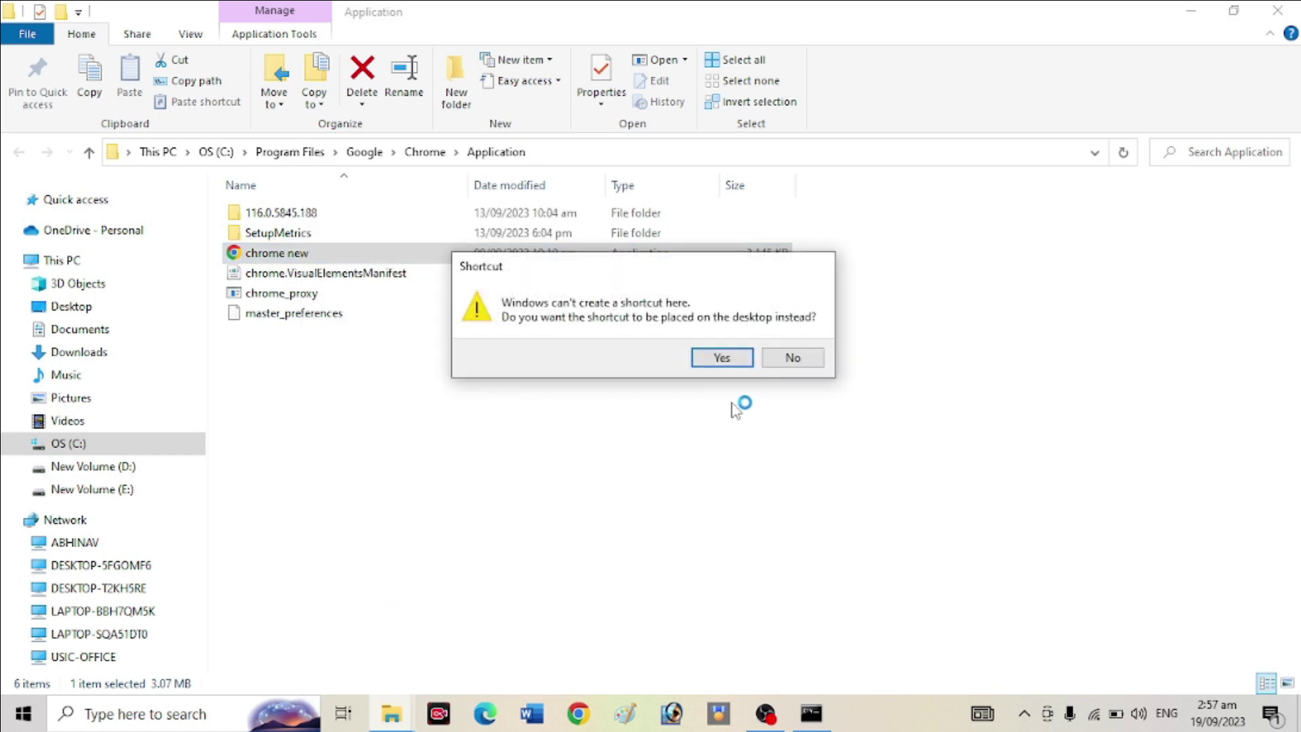
{"action": "left_click", "coordinate": [720, 358]}
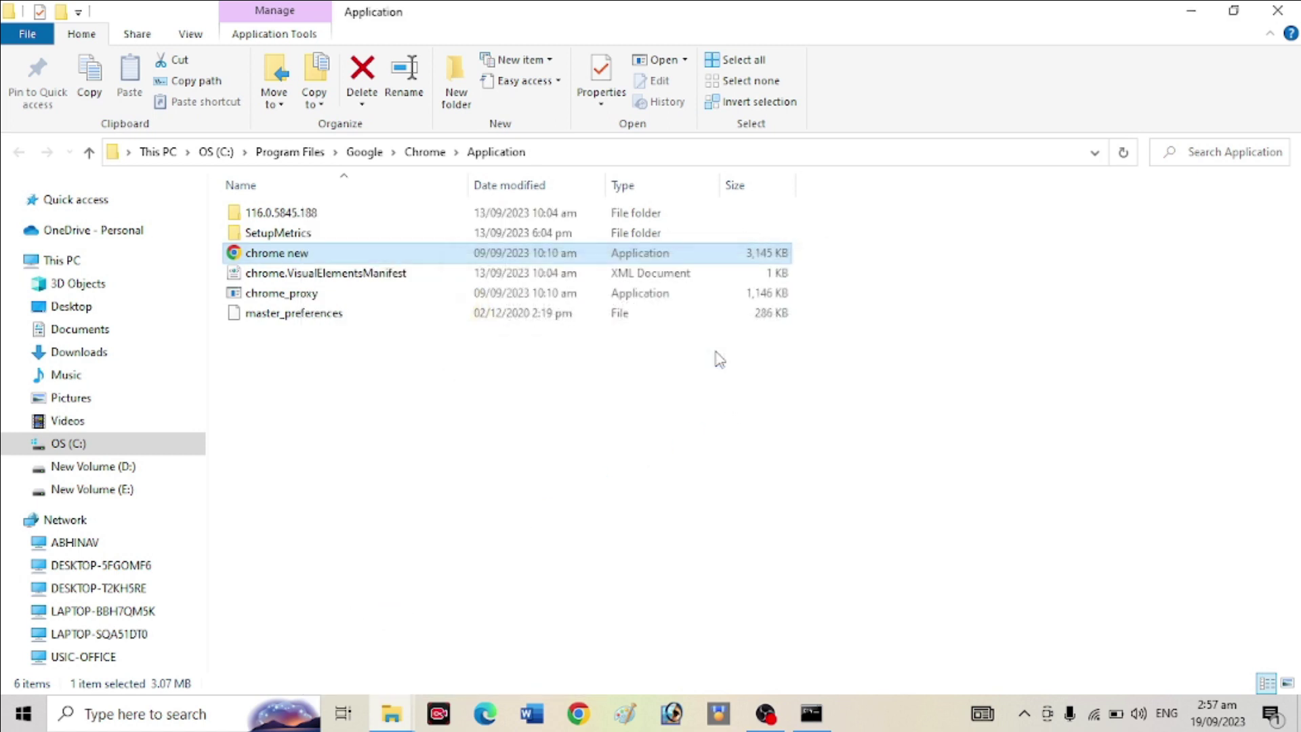
Close the Application folder and shortcut properties windows and delete the old profile-named Chrome shortcut from the desktop.
{"action": "left_click", "coordinate": [1277, 11]}
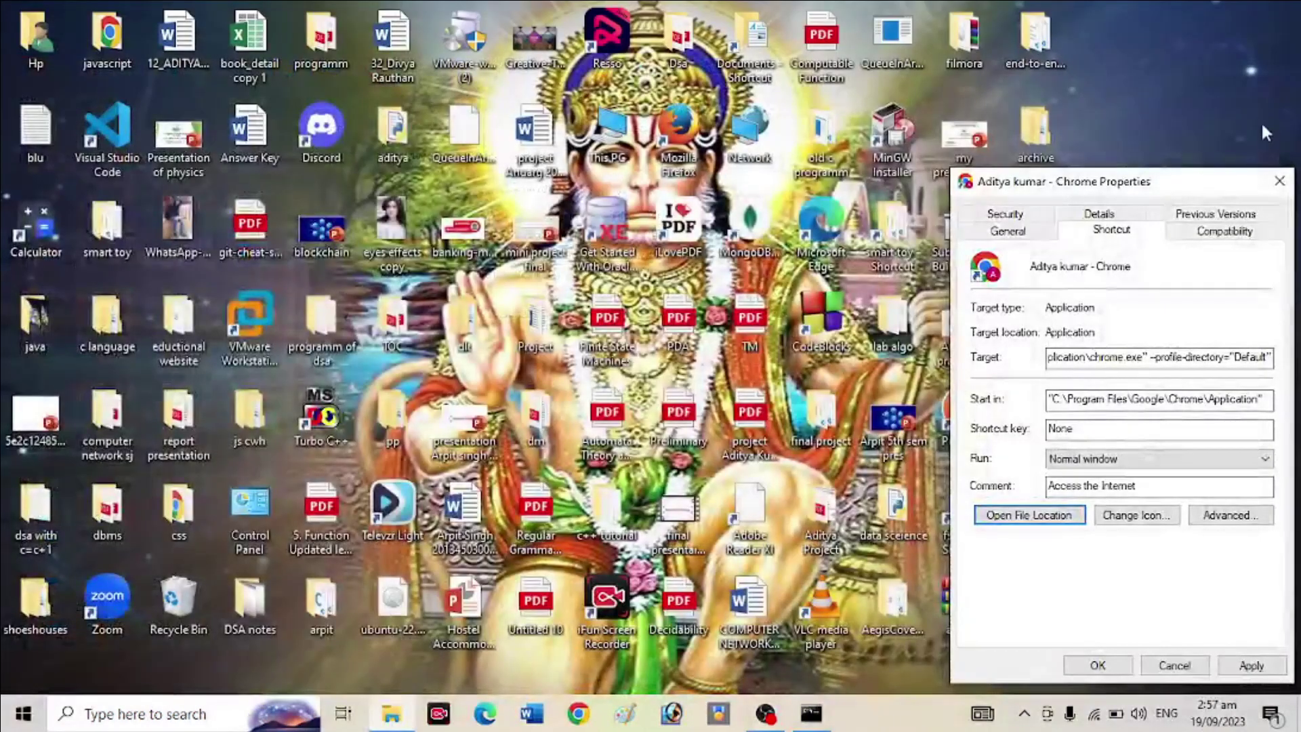
{"action": "left_click", "coordinate": [1276, 183]}
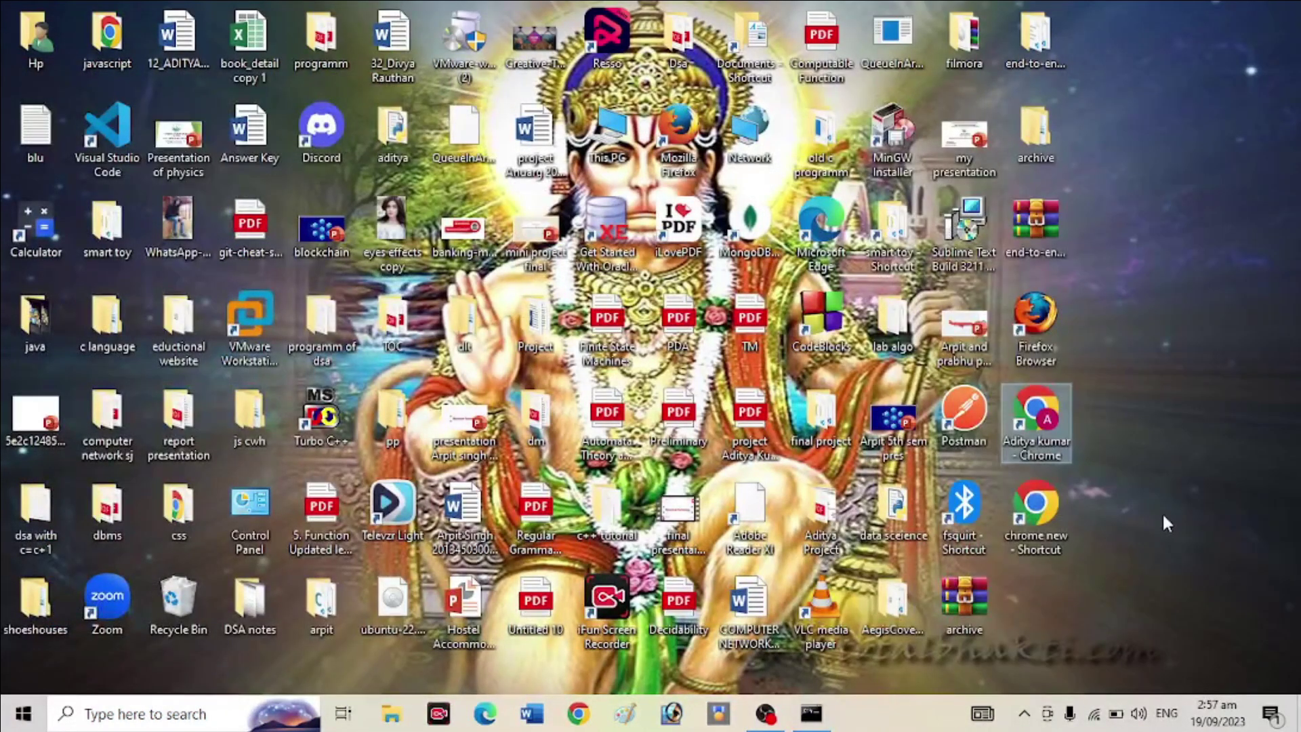
{"action": "left_click", "coordinate": [1057, 526]}
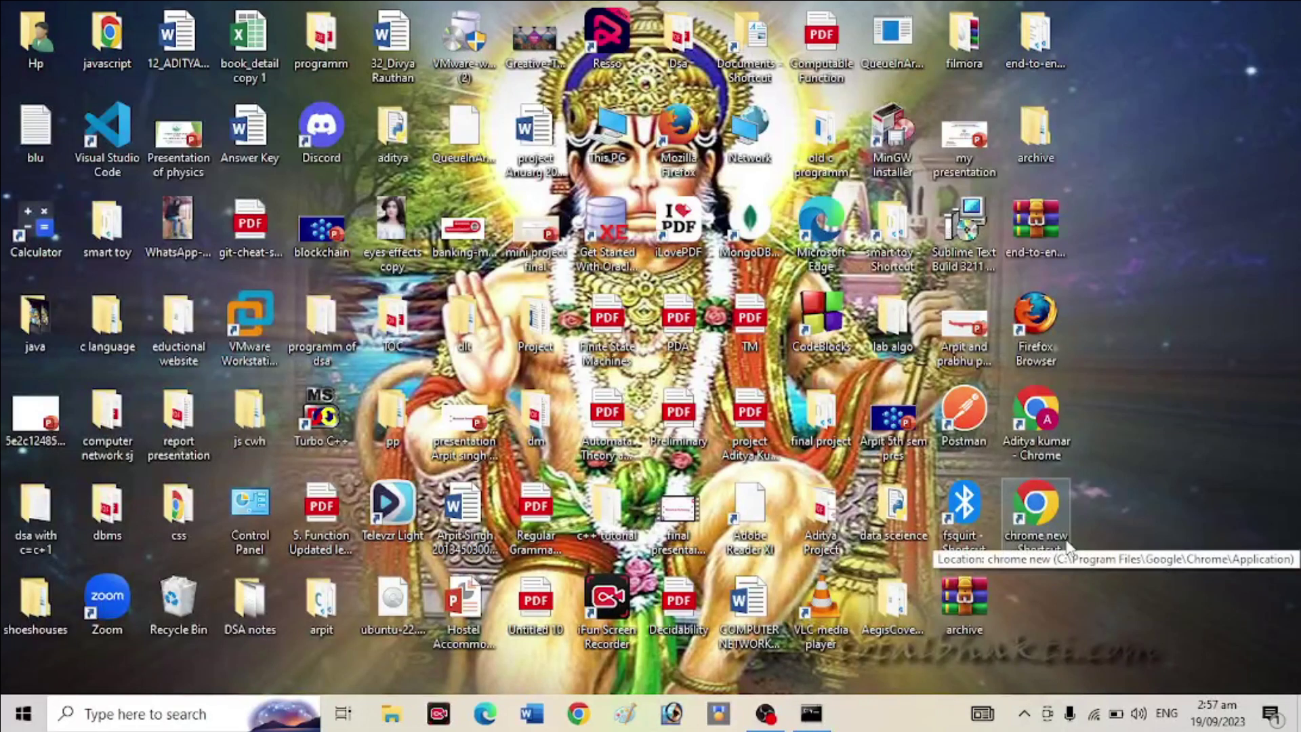
{"action": "left_click", "coordinate": [1033, 446]}
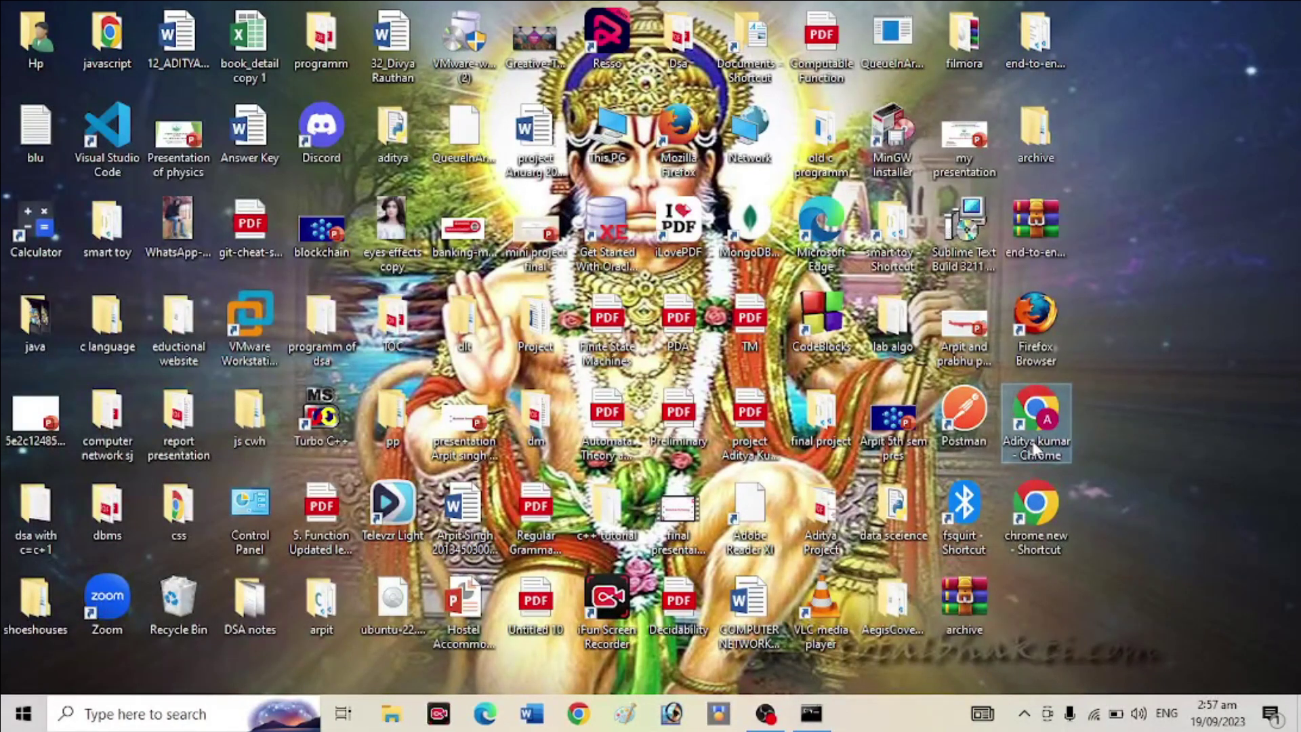
{"action": "key", "text": "Delete"}
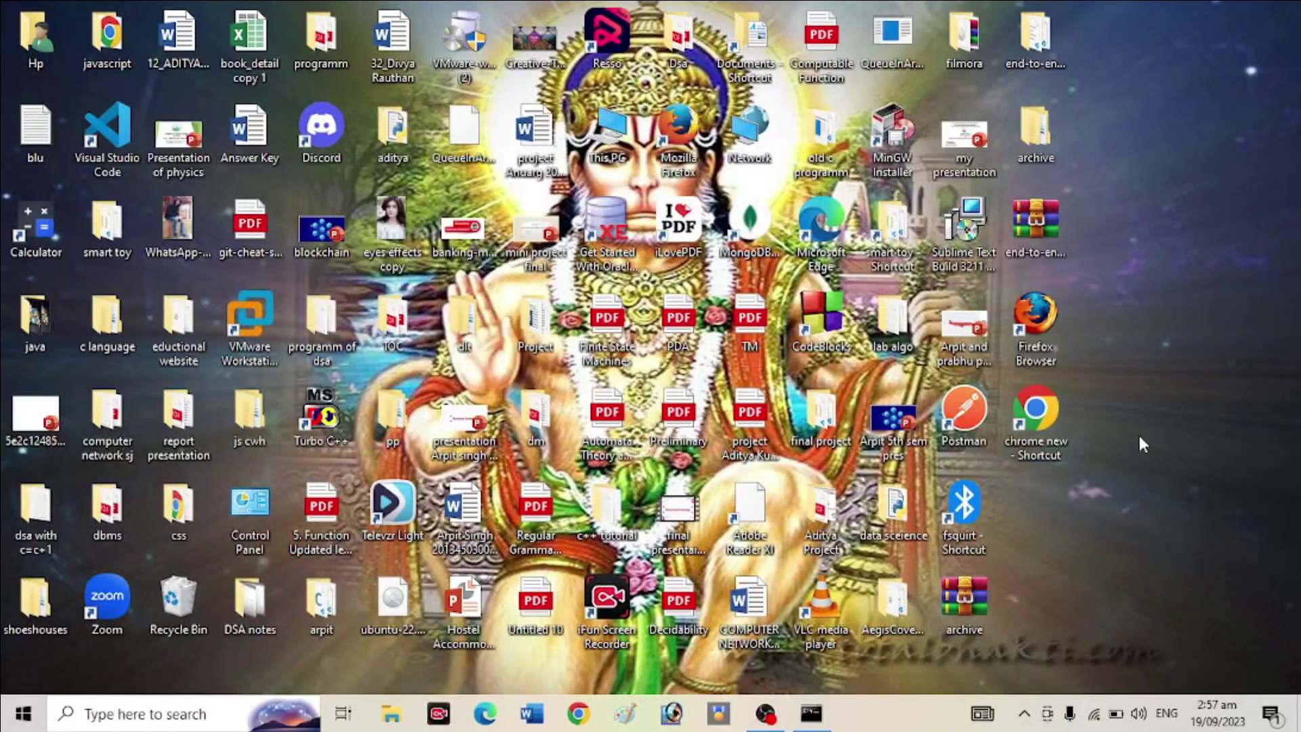
Test launching Chrome from the new "chrome new - Shortcut" on the desktop and close its profile selection window.
{"action": "double_click", "coordinate": [1050, 415]}
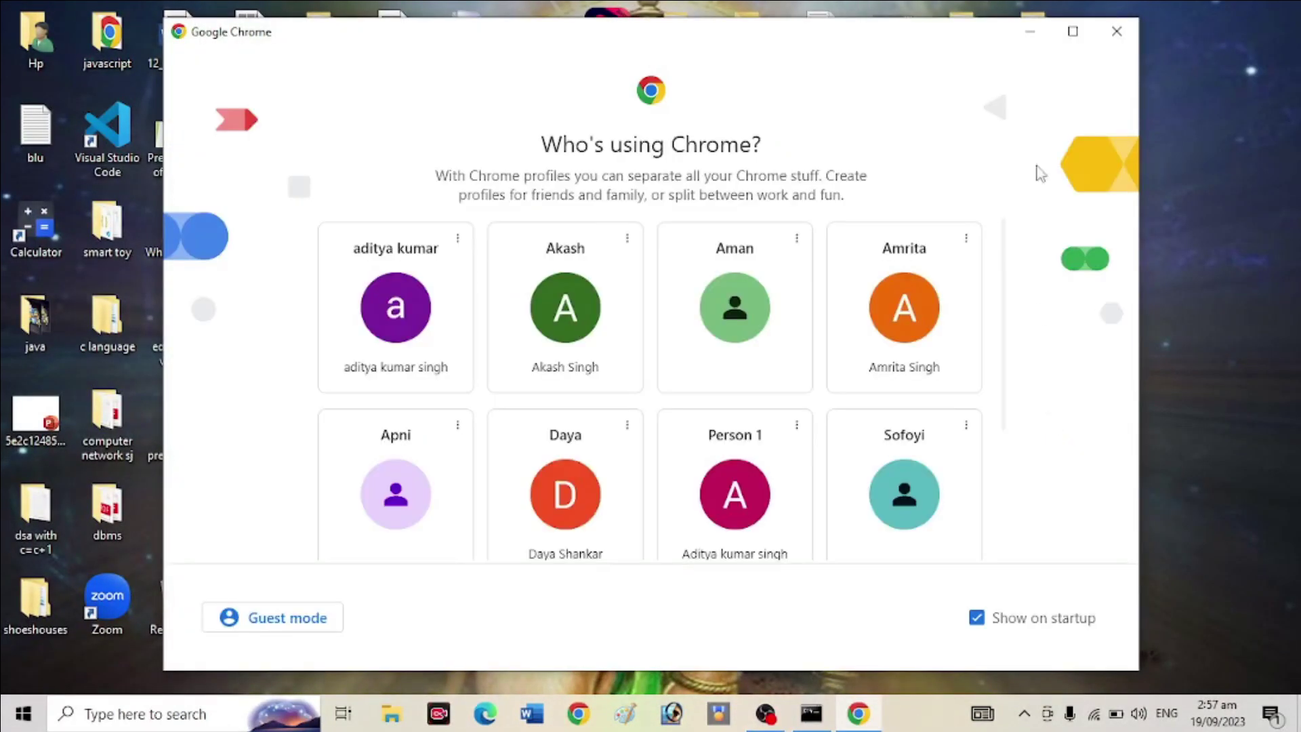
{"action": "left_click", "coordinate": [1117, 31]}
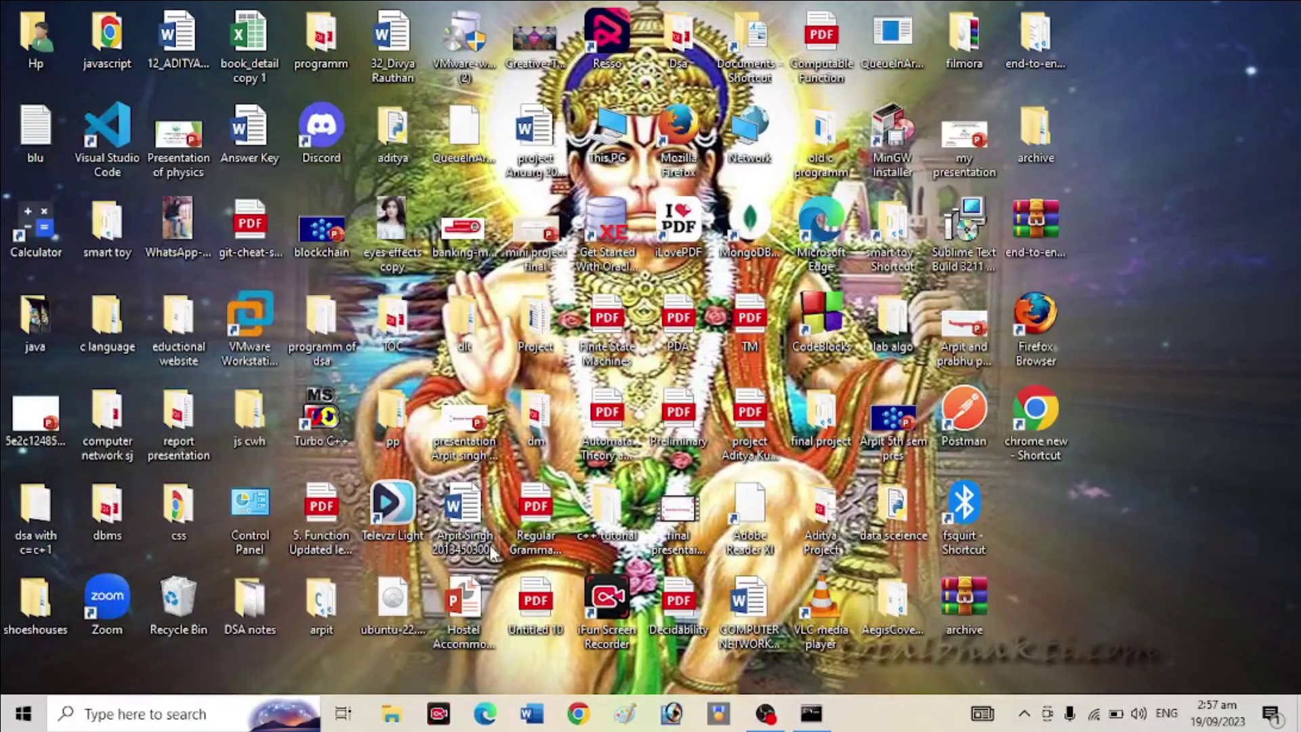
Open the local application data folder by searching Windows for %localappdata%.
{"action": "left_click", "coordinate": [125, 708]}
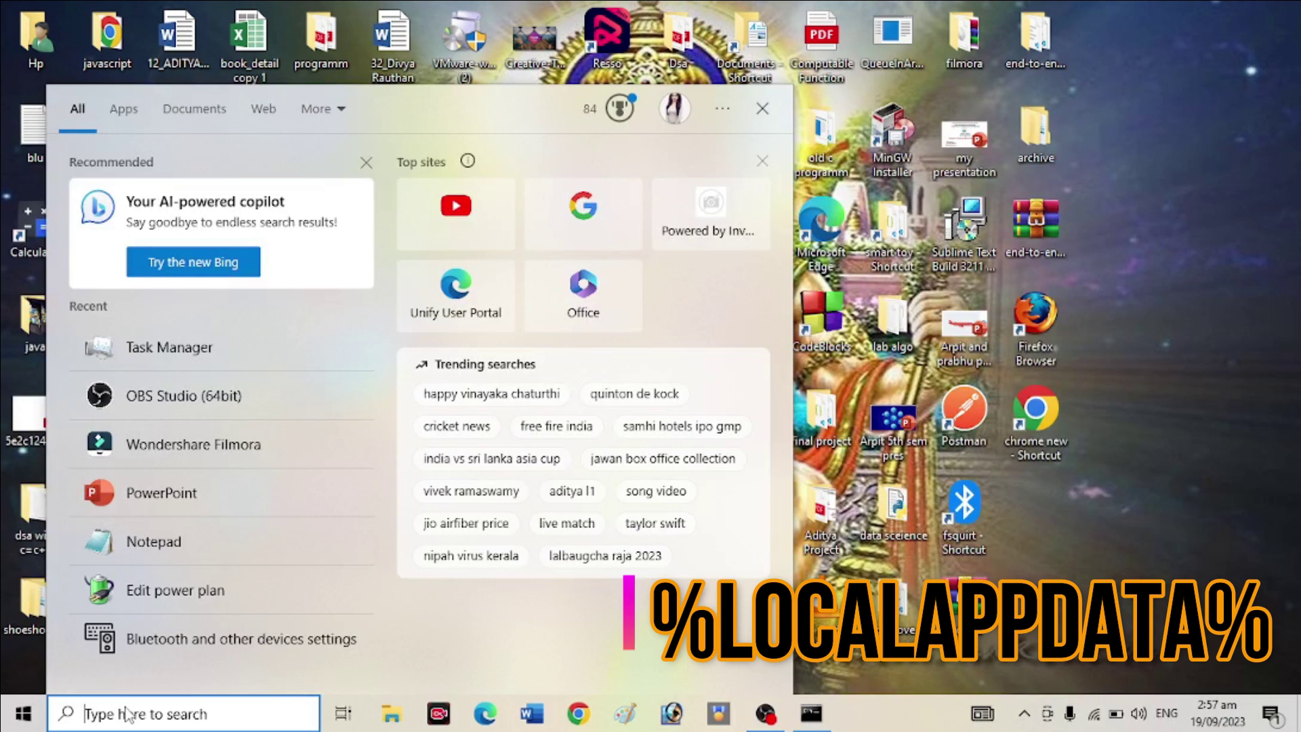
{"action": "type", "text": "%local"}
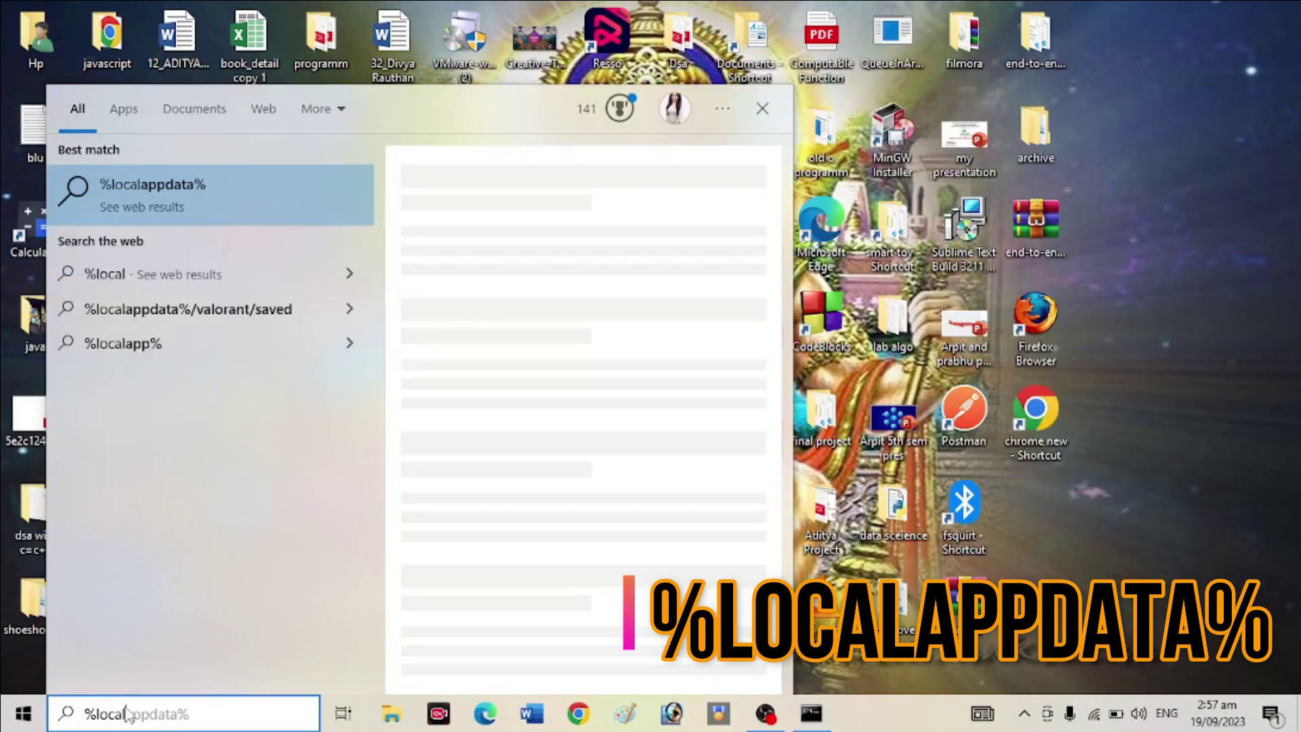
{"action": "type", "text": "appd"}
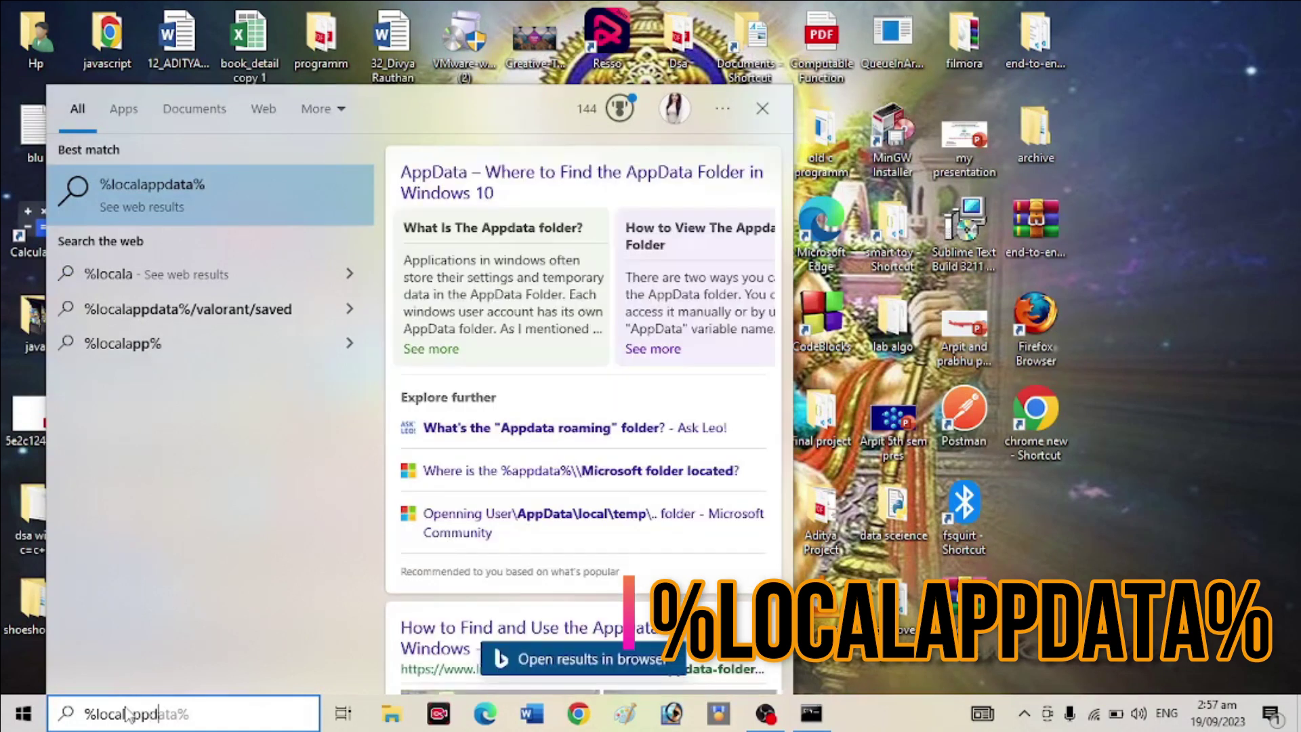
{"action": "type", "text": "ata%"}
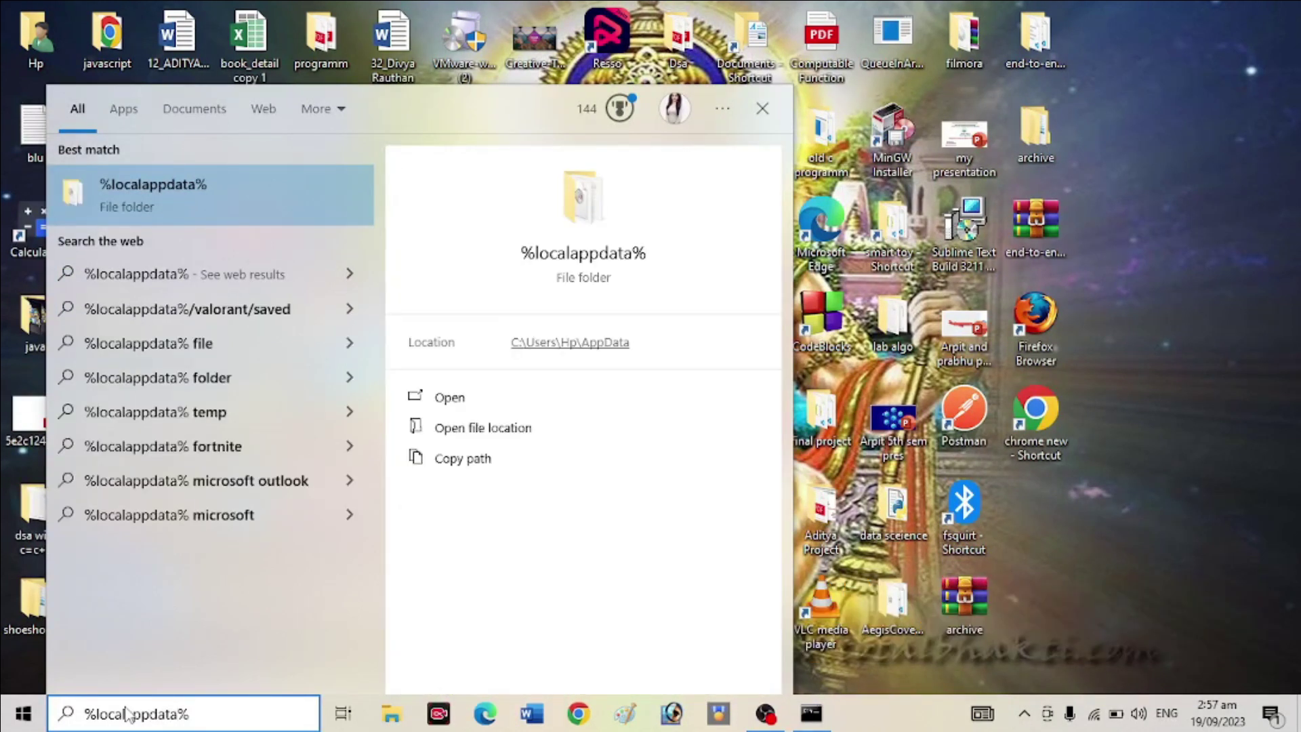
{"action": "key", "text": "Return"}
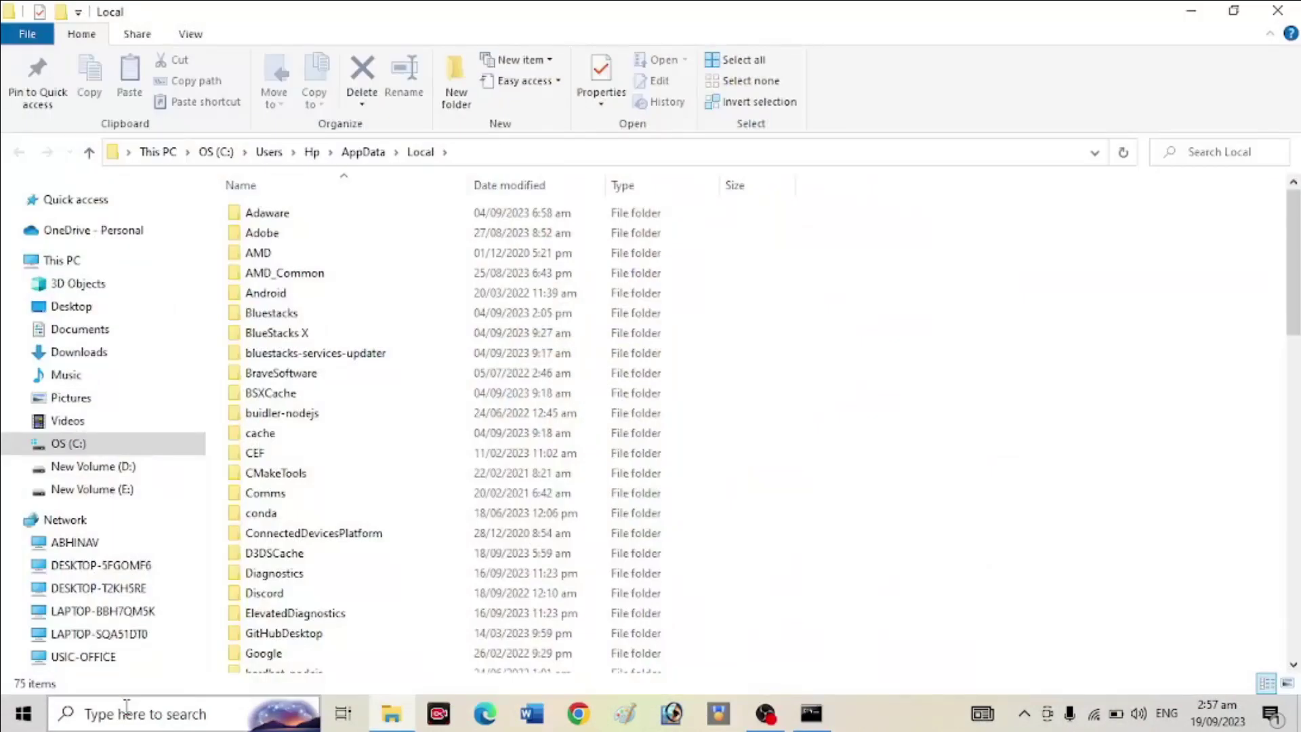
Go into the User Data folder inside Google > Chrome.
{"action": "scroll", "coordinate": [366, 505], "scroll_direction": "down", "scroll_amount": 2}
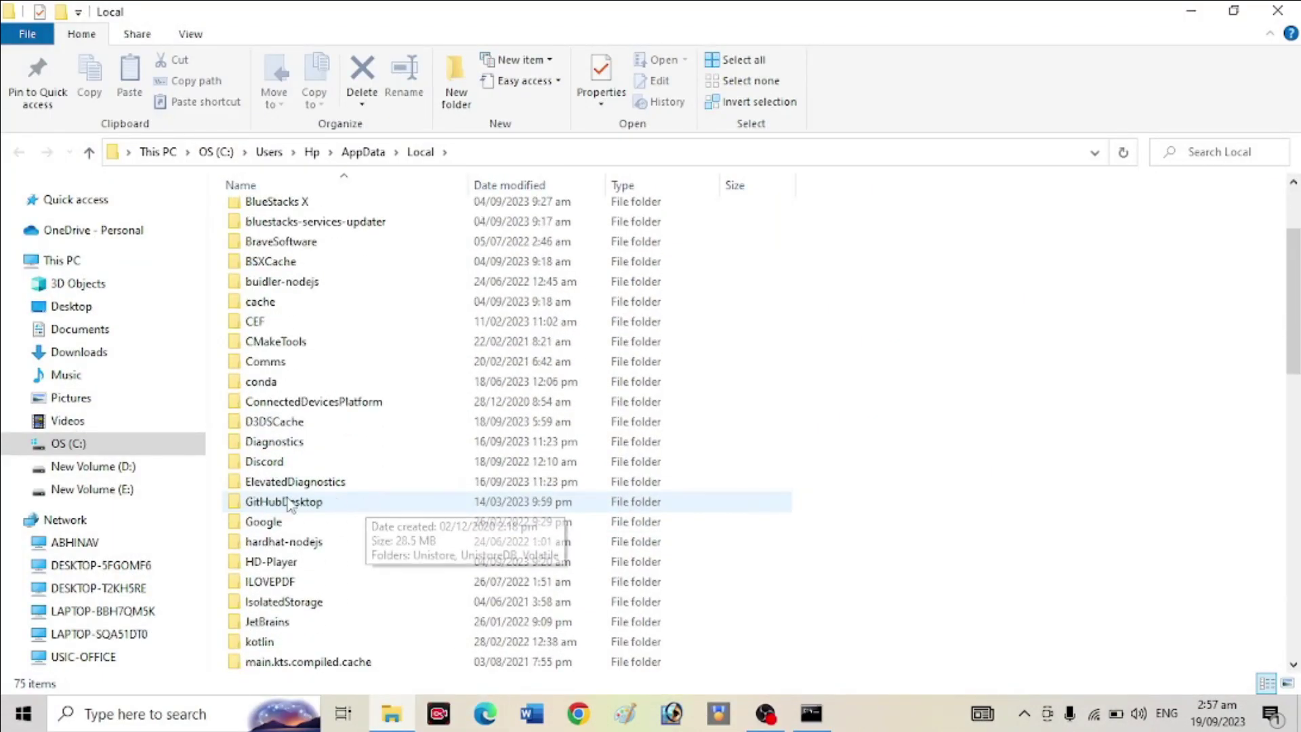
{"action": "double_click", "coordinate": [263, 521]}
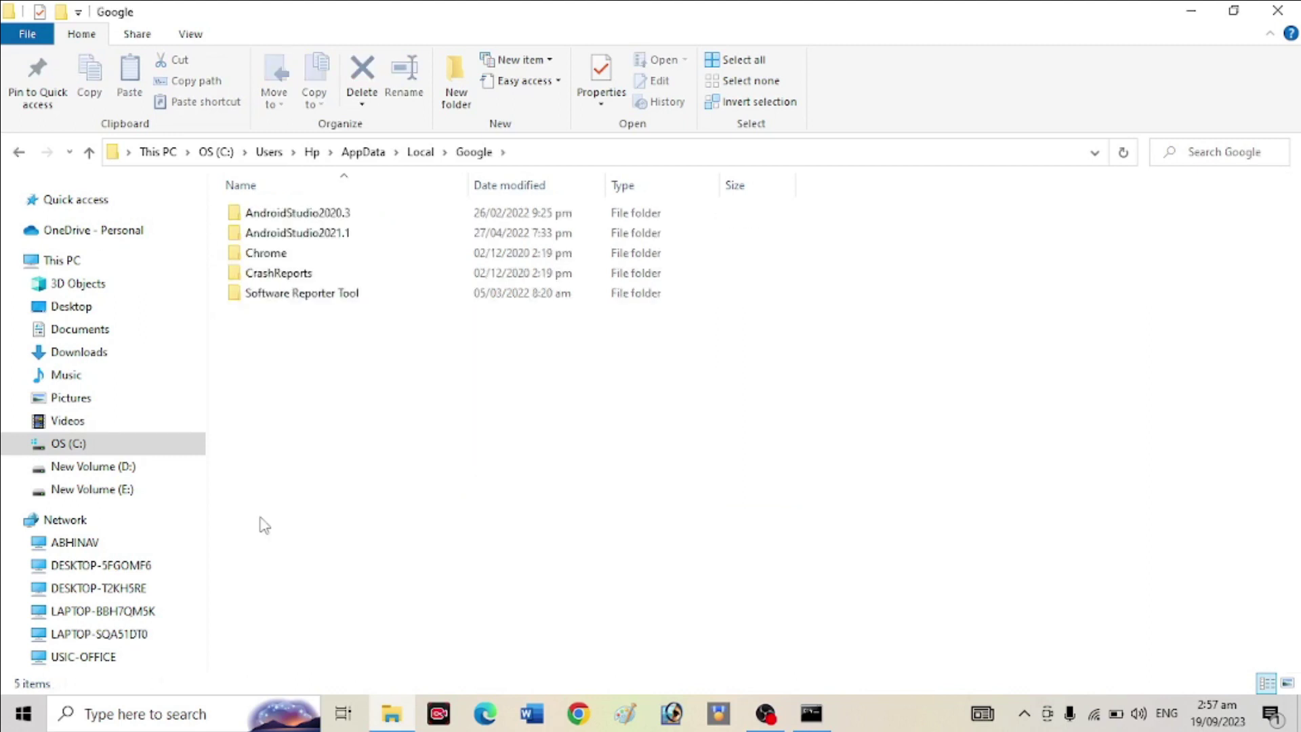
{"action": "double_click", "coordinate": [278, 254]}
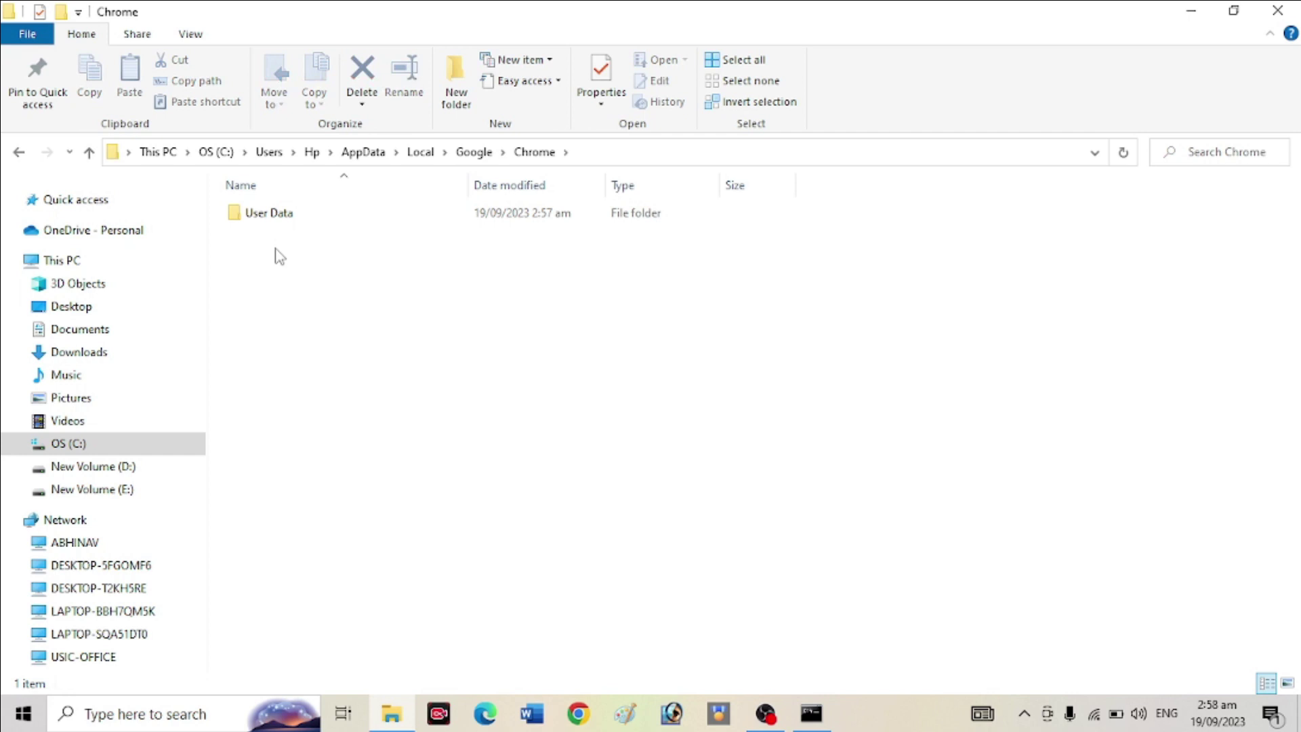
{"action": "double_click", "coordinate": [271, 215]}
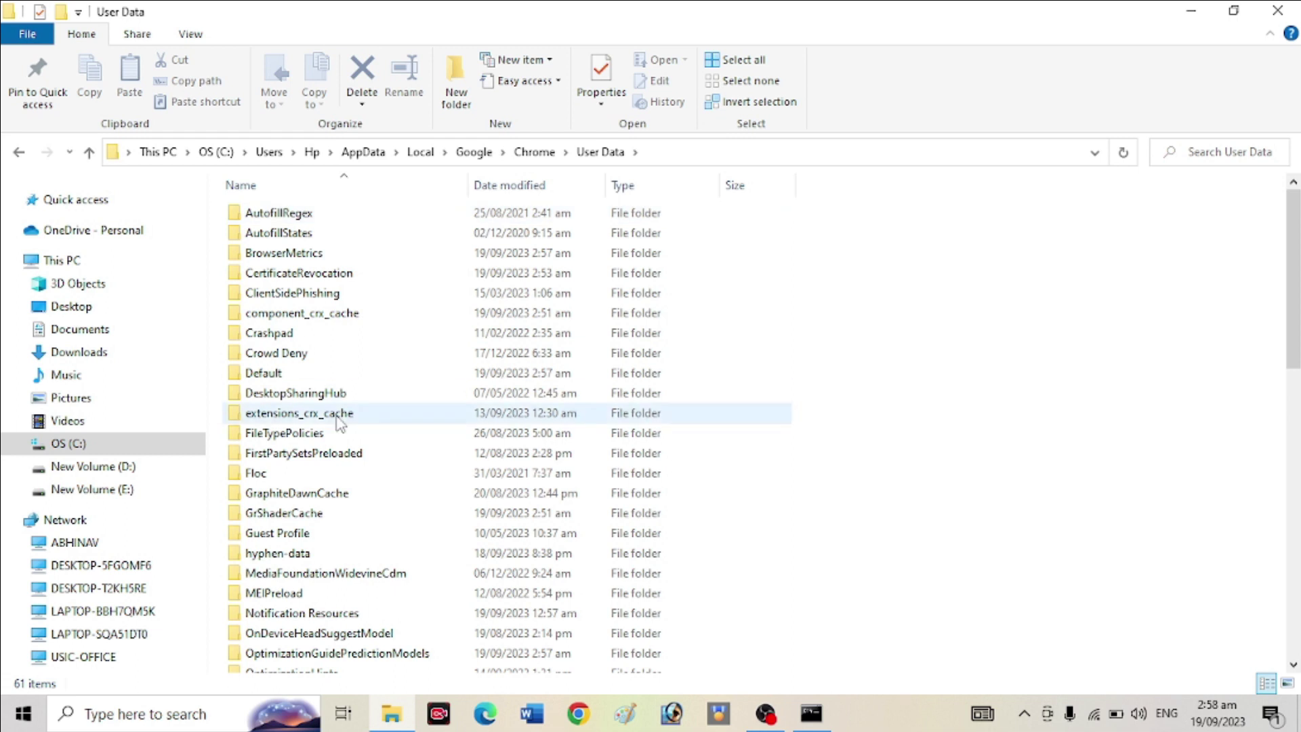
Start copying the Default folder from User Data to New Volume (E:) as a backup, and stop the transfer partway.
{"action": "left_click", "coordinate": [290, 381]}
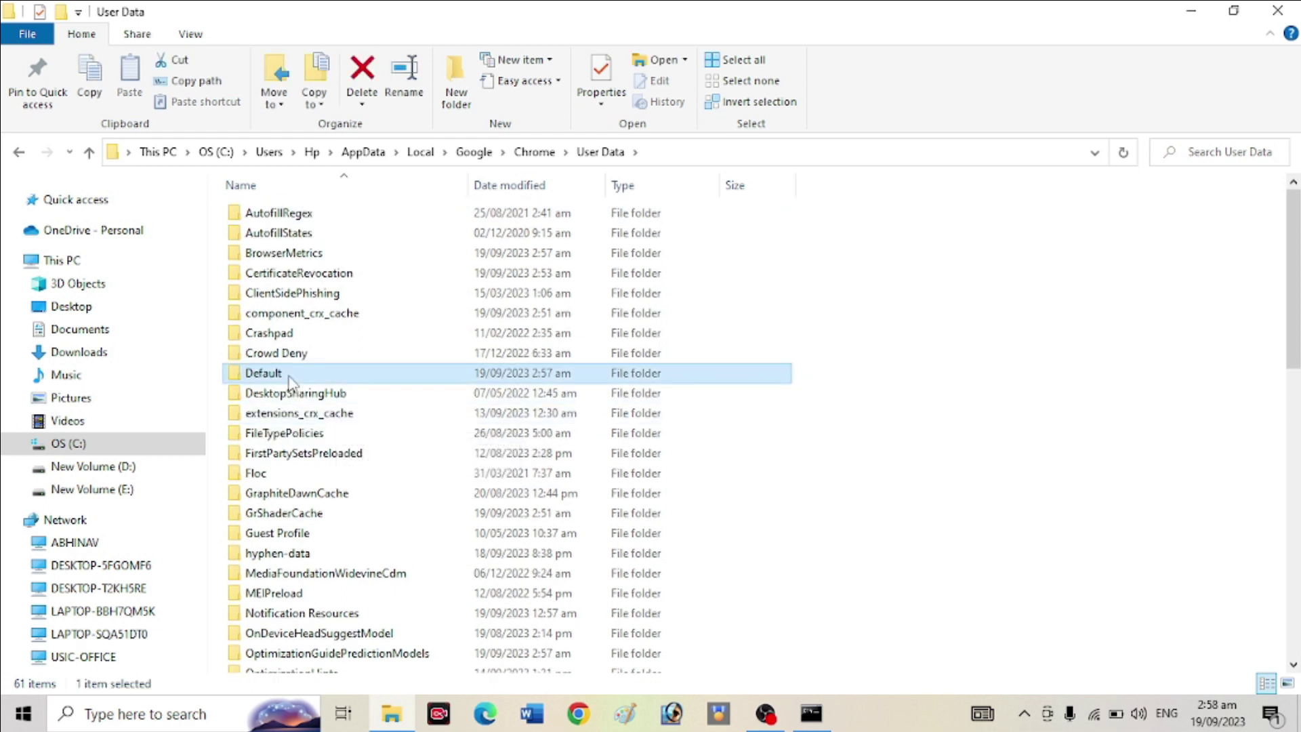
{"action": "right_click", "coordinate": [290, 381]}
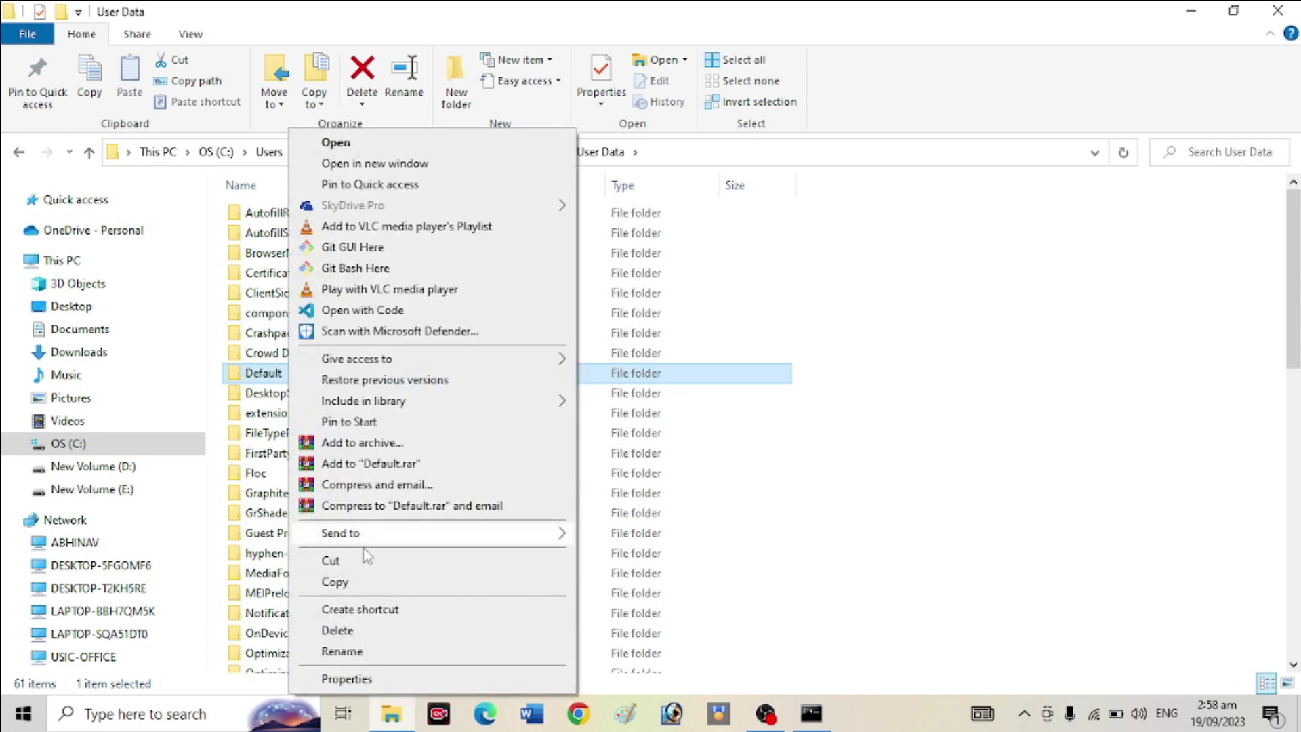
{"action": "left_click", "coordinate": [346, 591]}
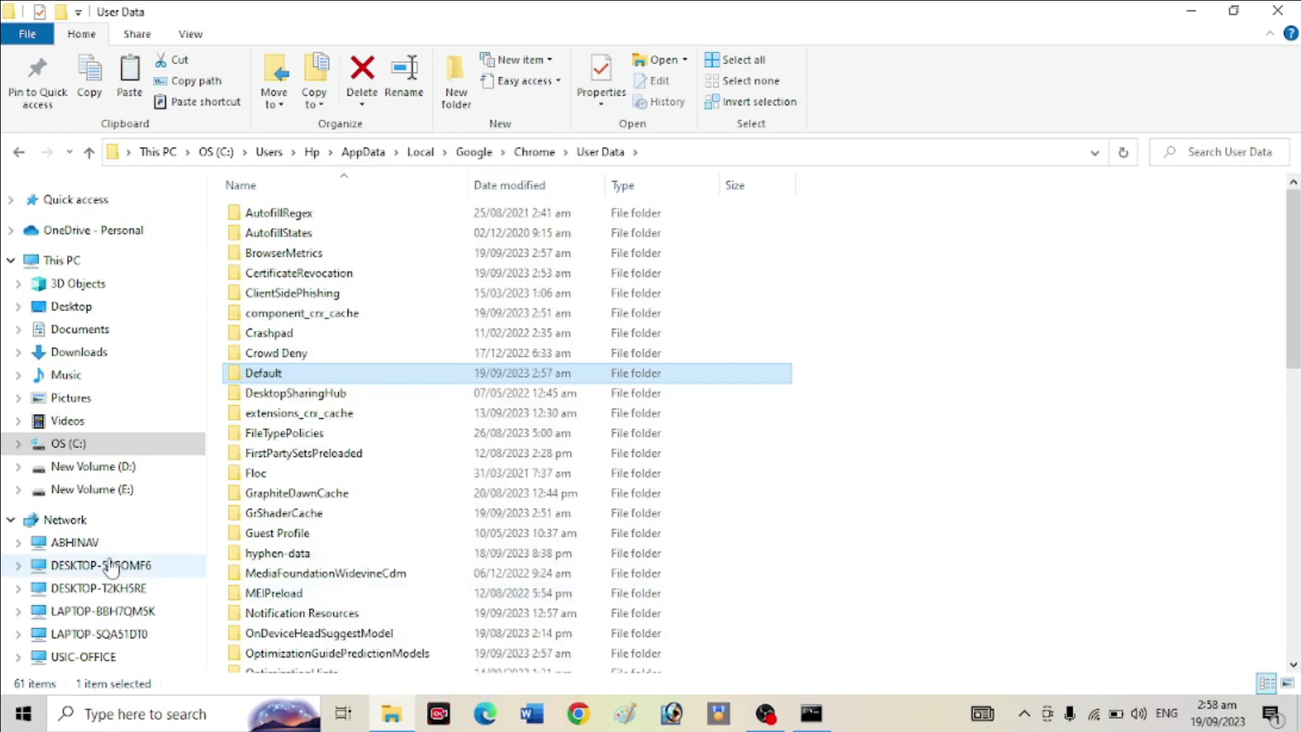
{"action": "left_click", "coordinate": [75, 490]}
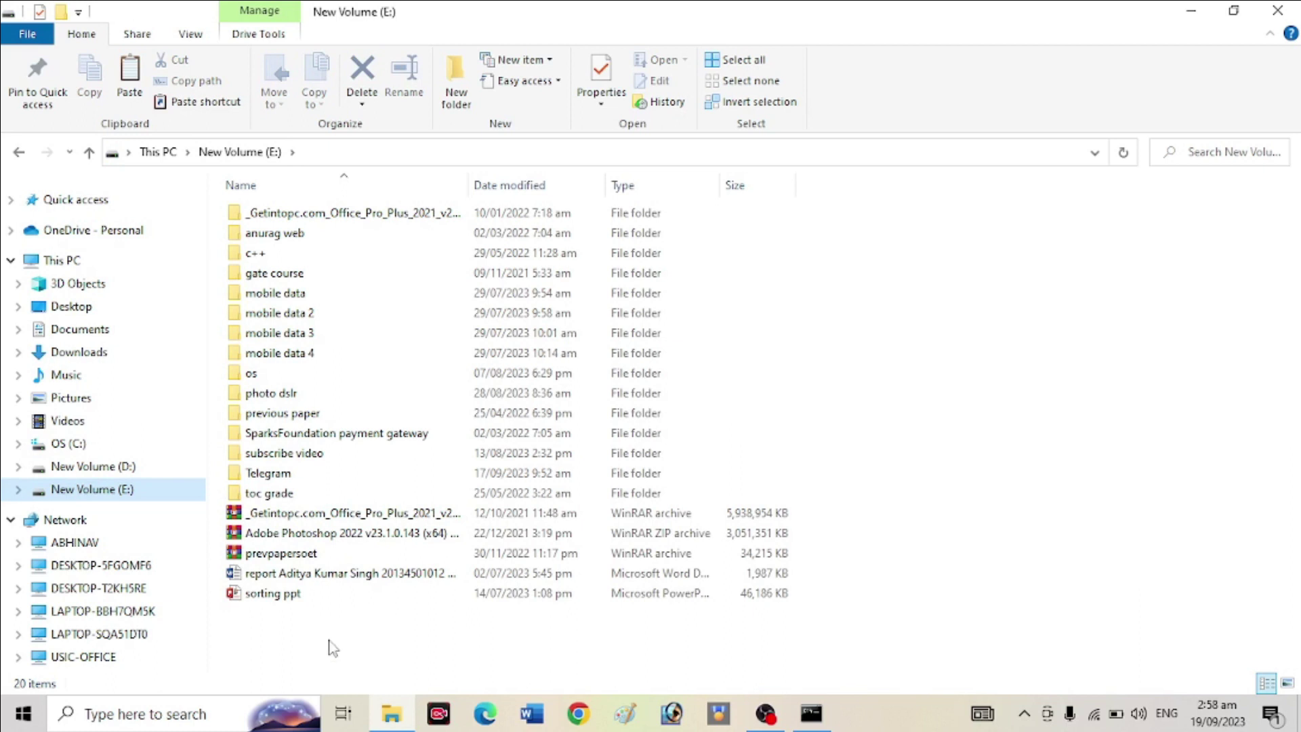
{"action": "key", "text": "ctrl+v"}
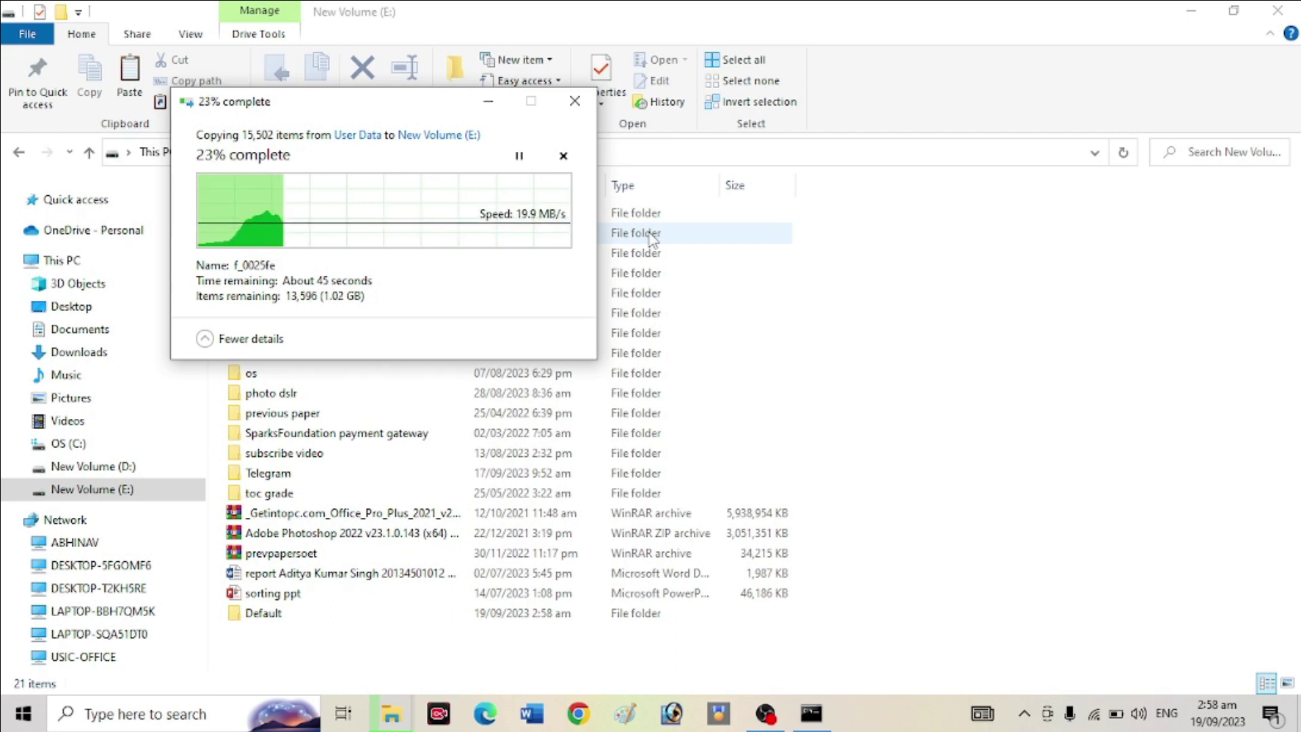
{"action": "left_click", "coordinate": [573, 103]}
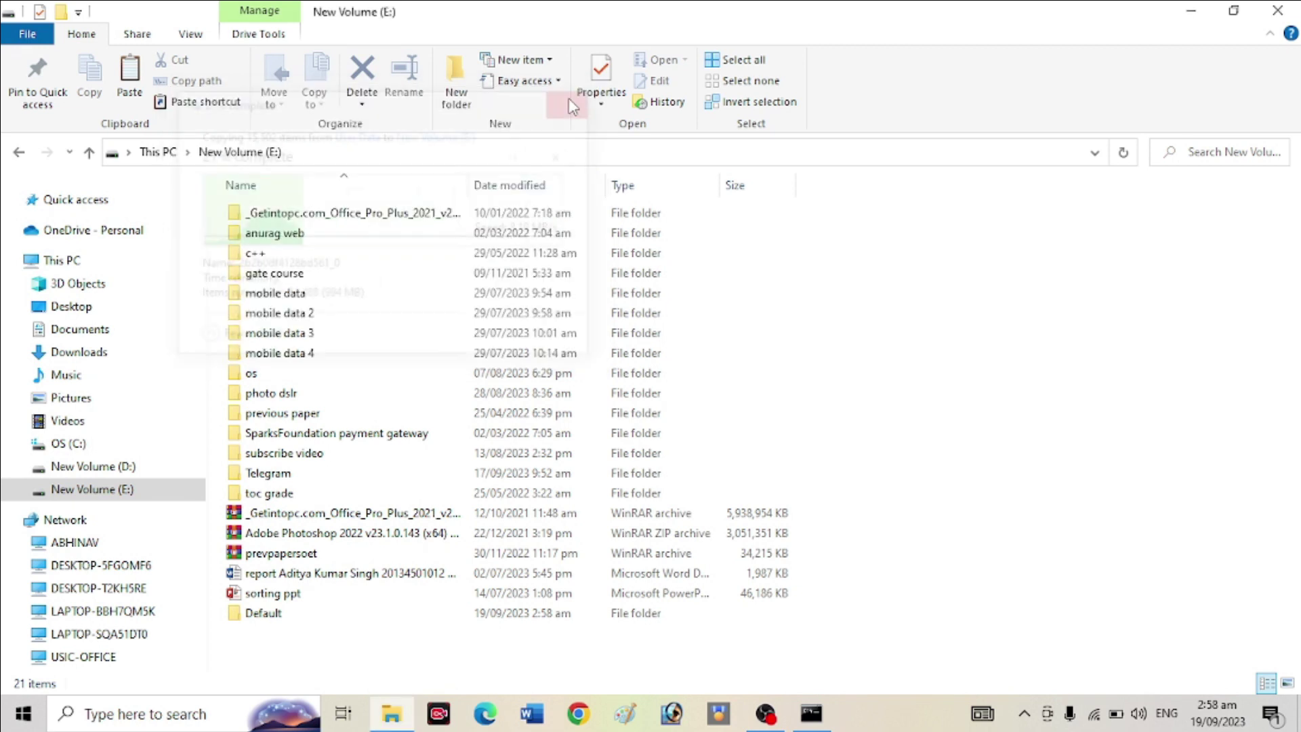
Return to User Data, show the delete command for the Default folder without using it, and close the folder window.
{"action": "left_click", "coordinate": [21, 489]}
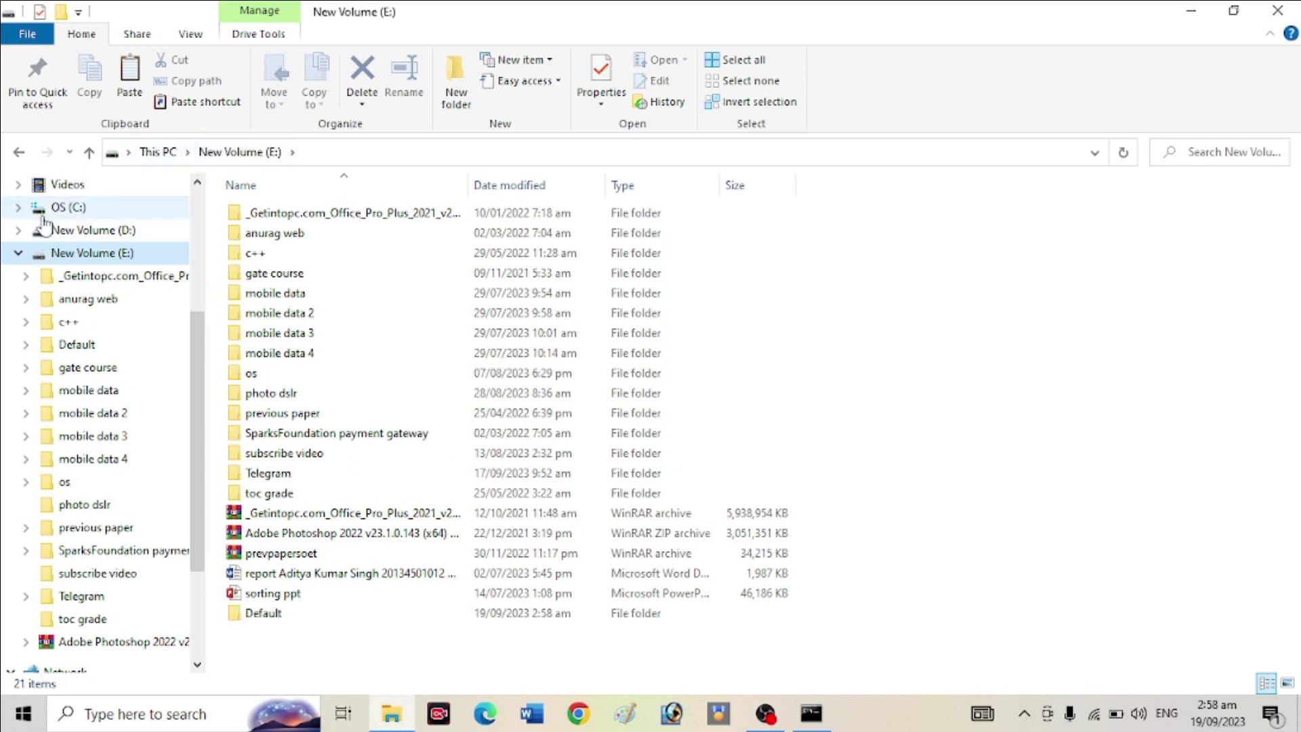
{"action": "left_click", "coordinate": [19, 153]}
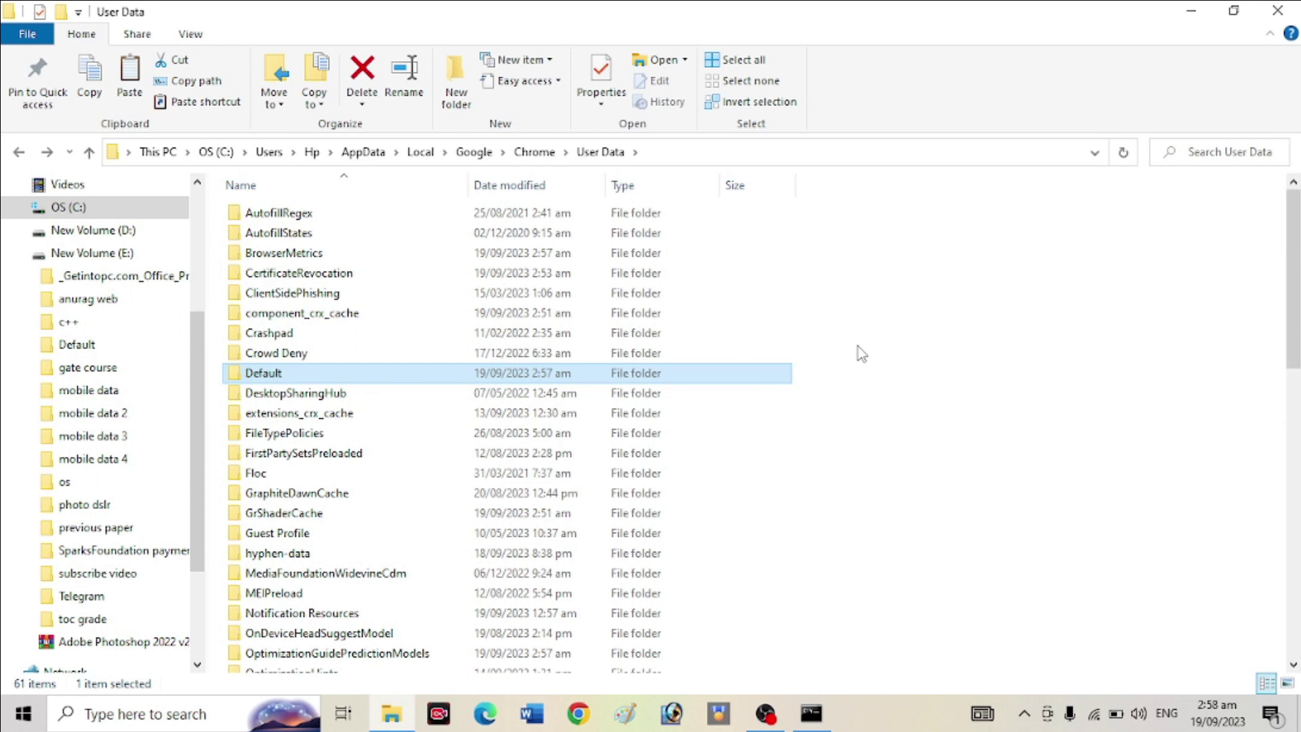
{"action": "right_click", "coordinate": [657, 383]}
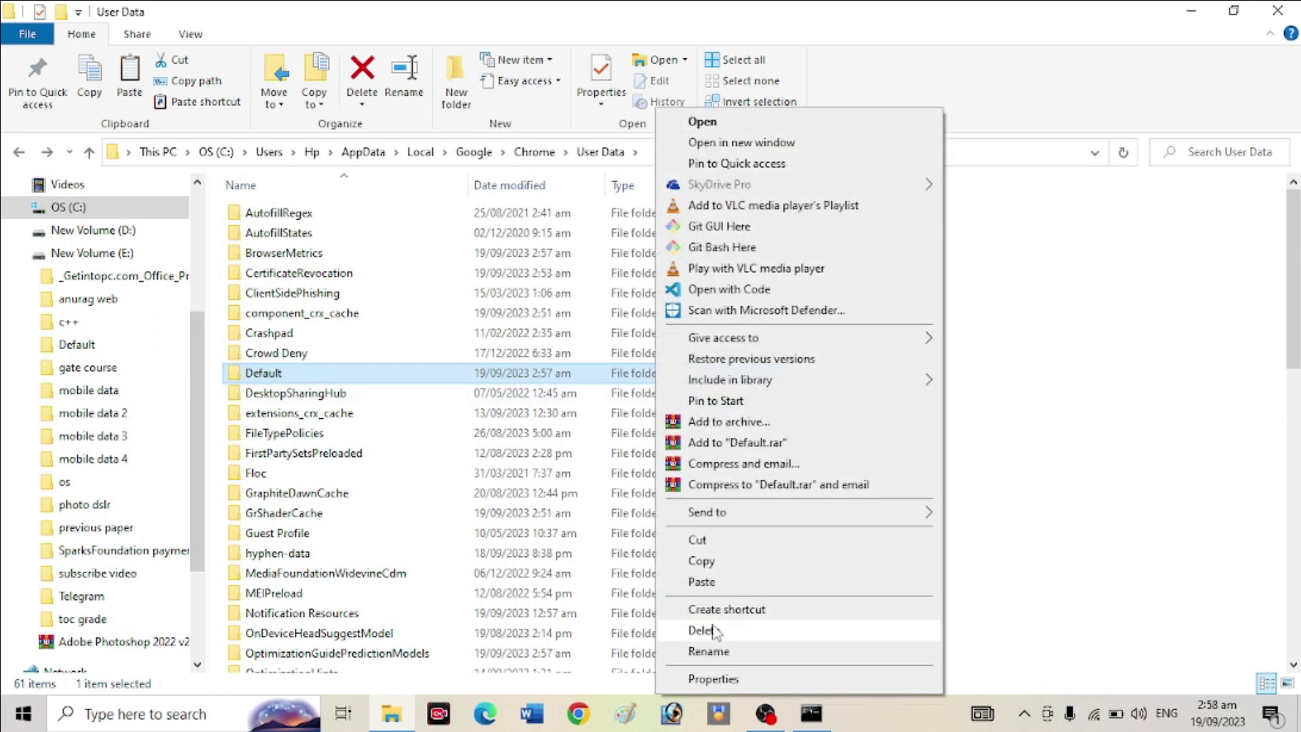
{"action": "left_click", "coordinate": [1057, 576]}
{"action": "left_click", "coordinate": [1277, 10]}
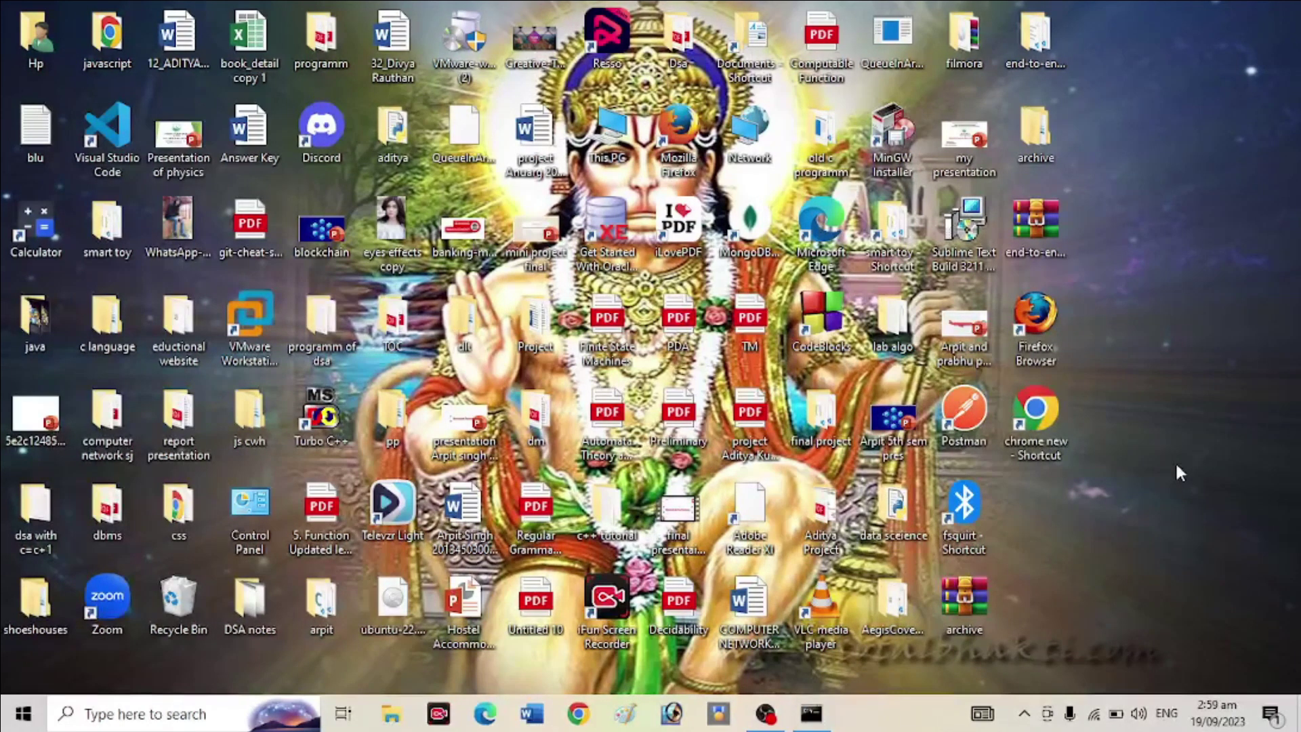
Open Programs and Features by searching Windows for appwiz.cpl.
{"action": "left_click", "coordinate": [217, 719]}
{"action": "type", "text": "a"}
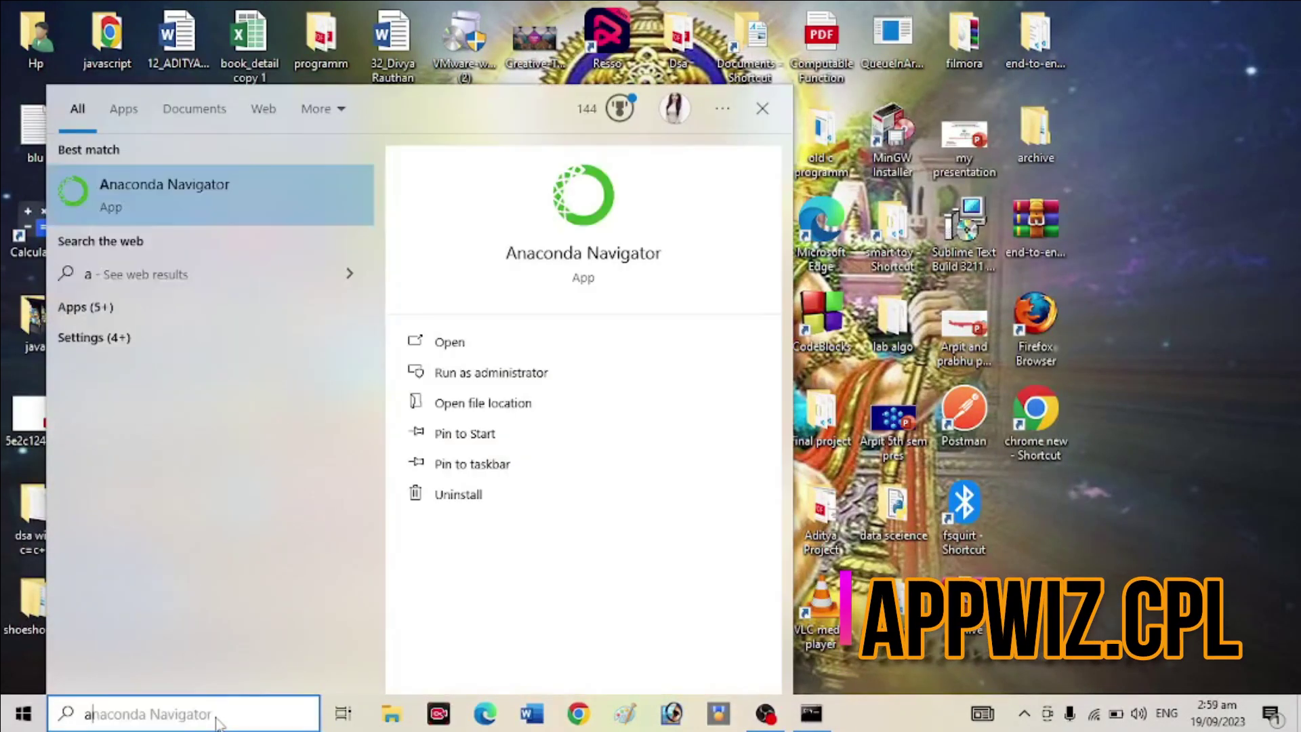
{"action": "type", "text": "ppwiz.cpl"}
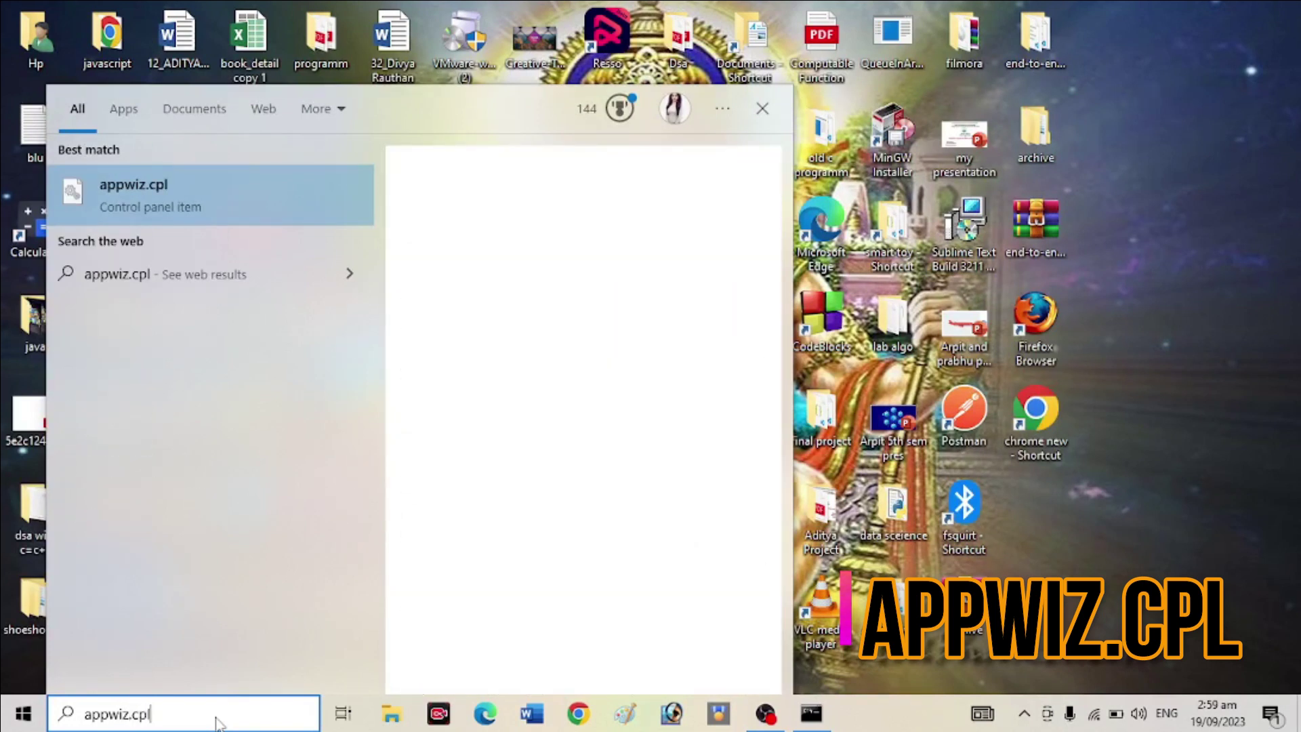
{"action": "key", "text": "Return"}
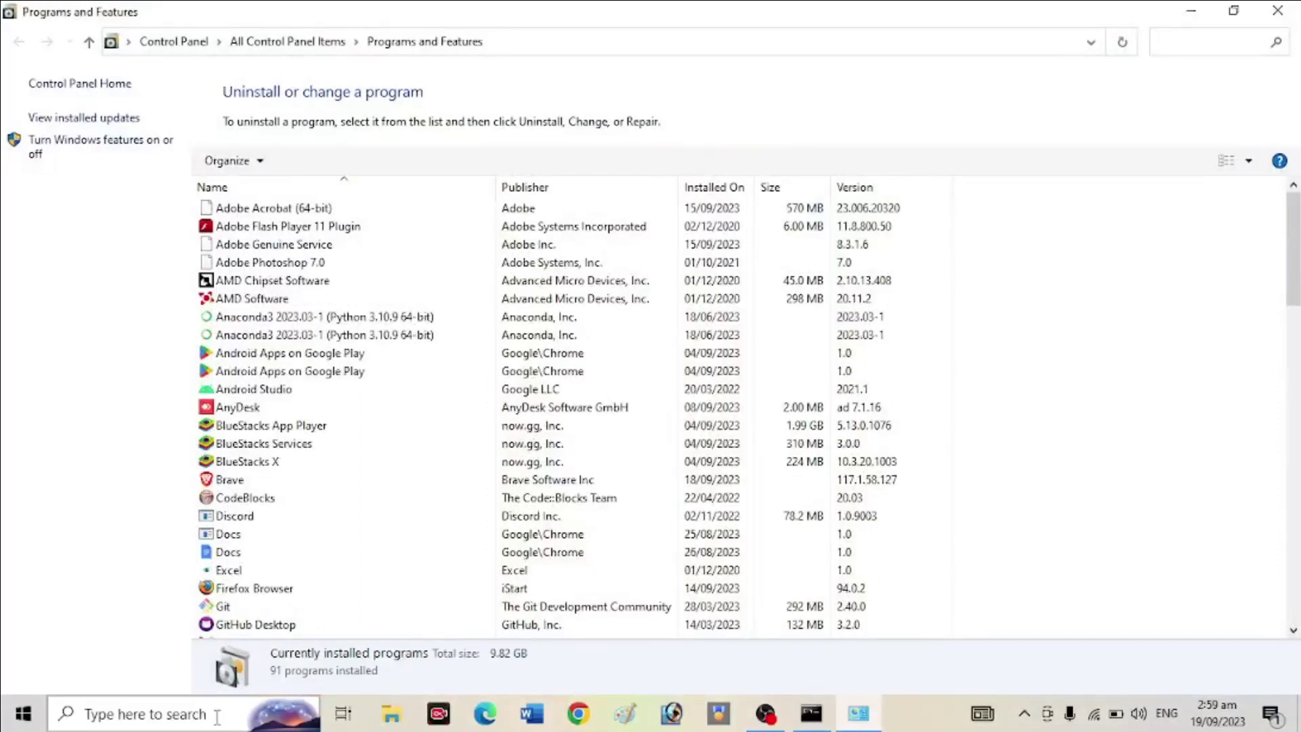
Uninstall Google Chrome from the list of installed programs and close the Programs and Features window.
{"action": "scroll", "coordinate": [301, 459], "scroll_direction": "down", "scroll_amount": 5}
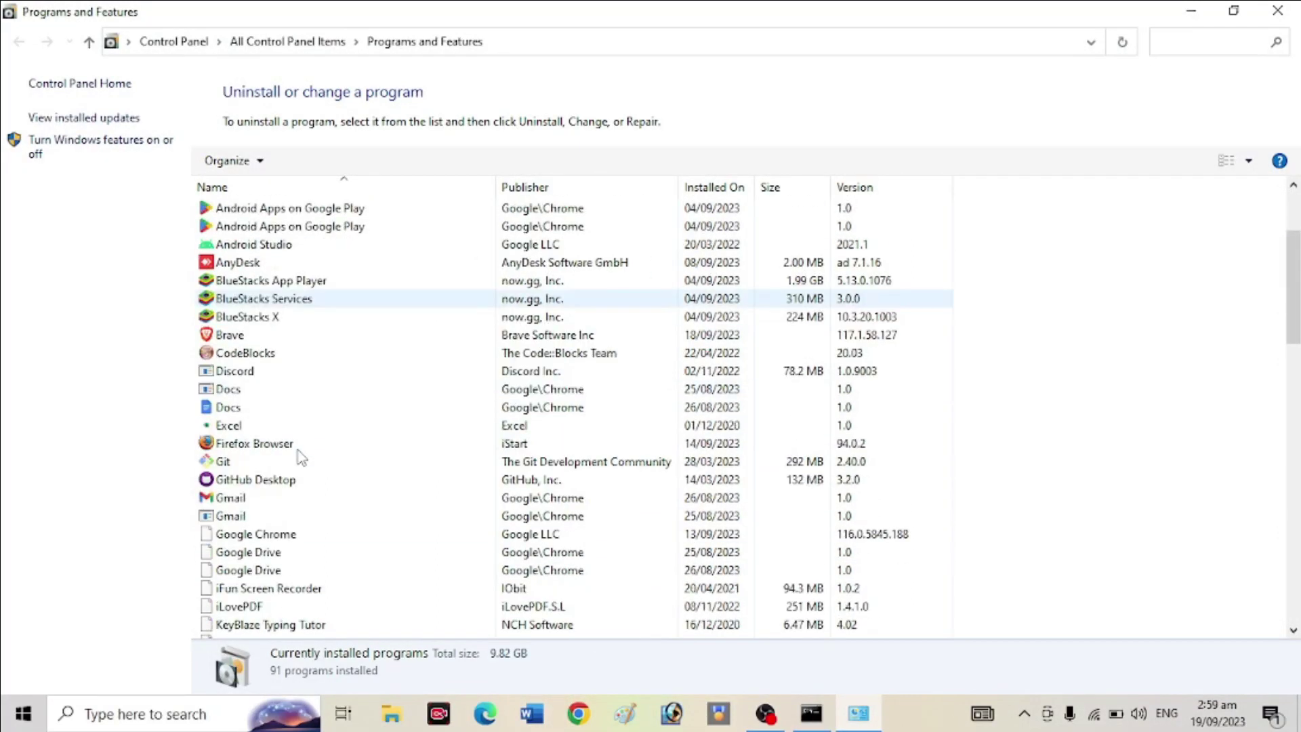
{"action": "left_click", "coordinate": [252, 409]}
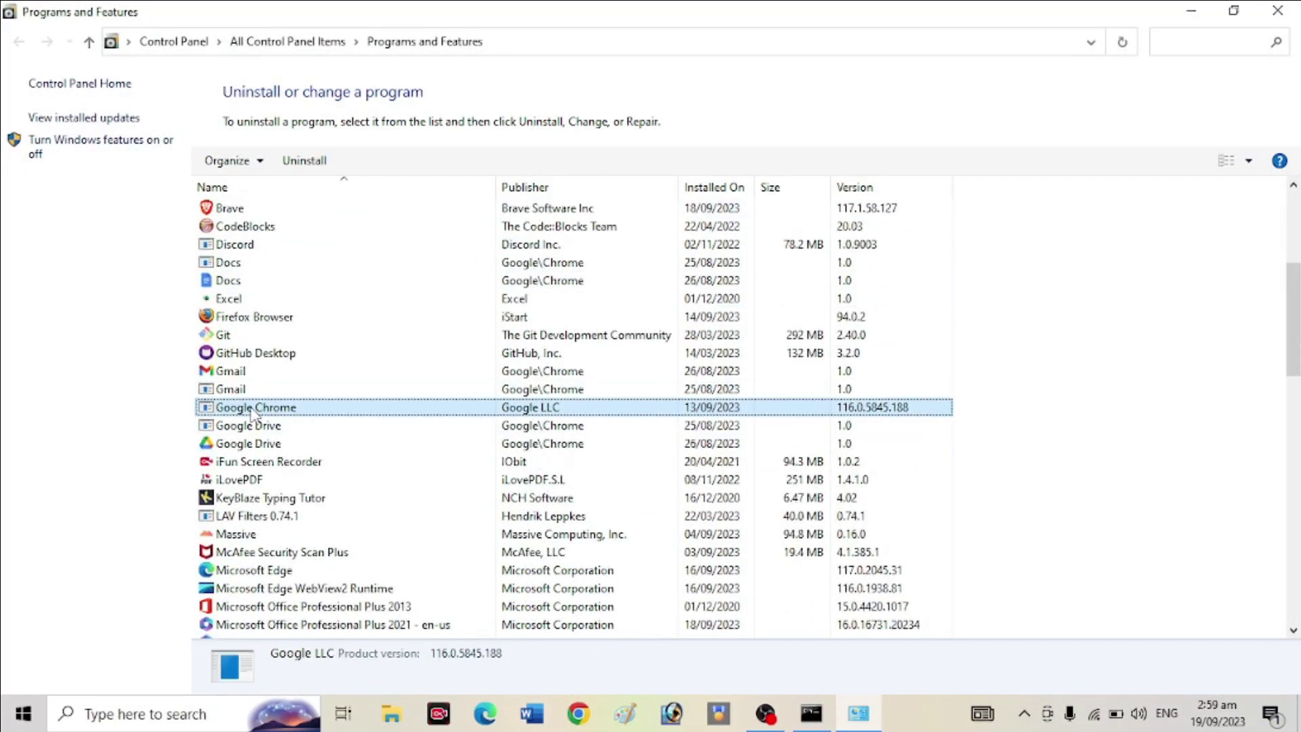
{"action": "right_click", "coordinate": [253, 412]}
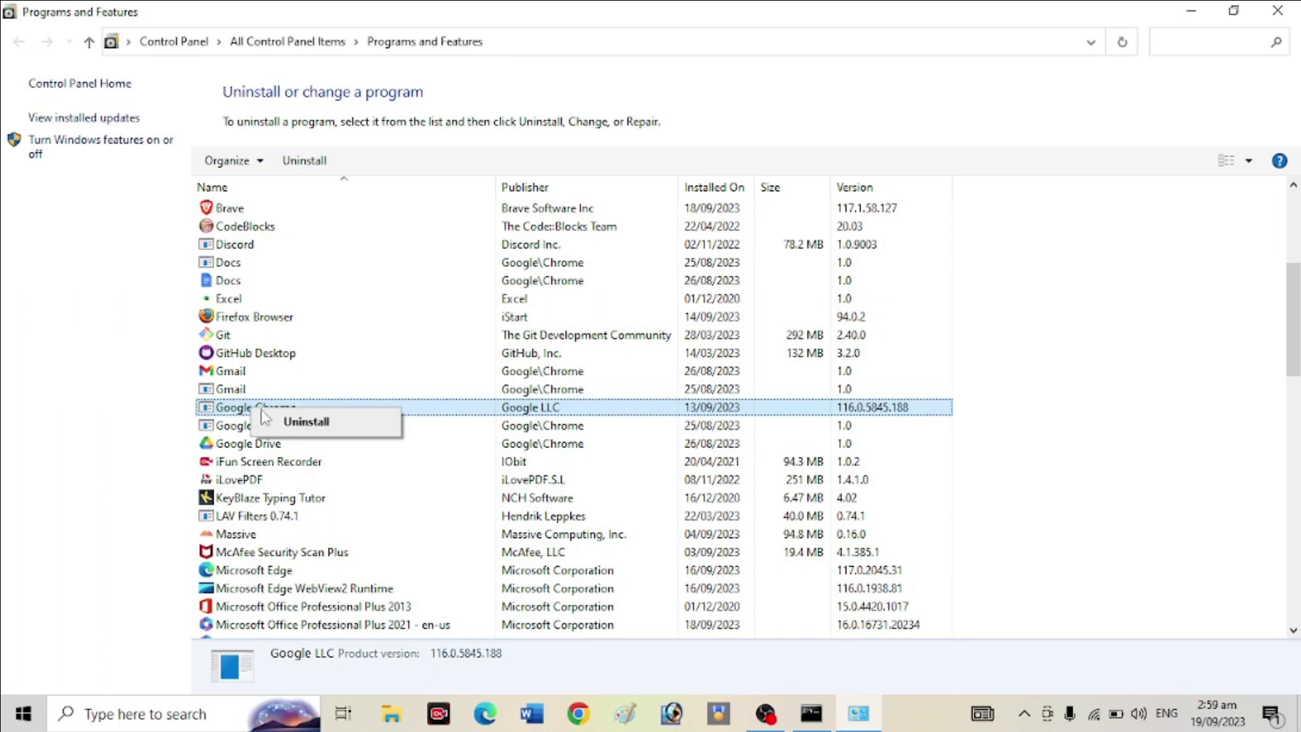
{"action": "left_click", "coordinate": [305, 424]}
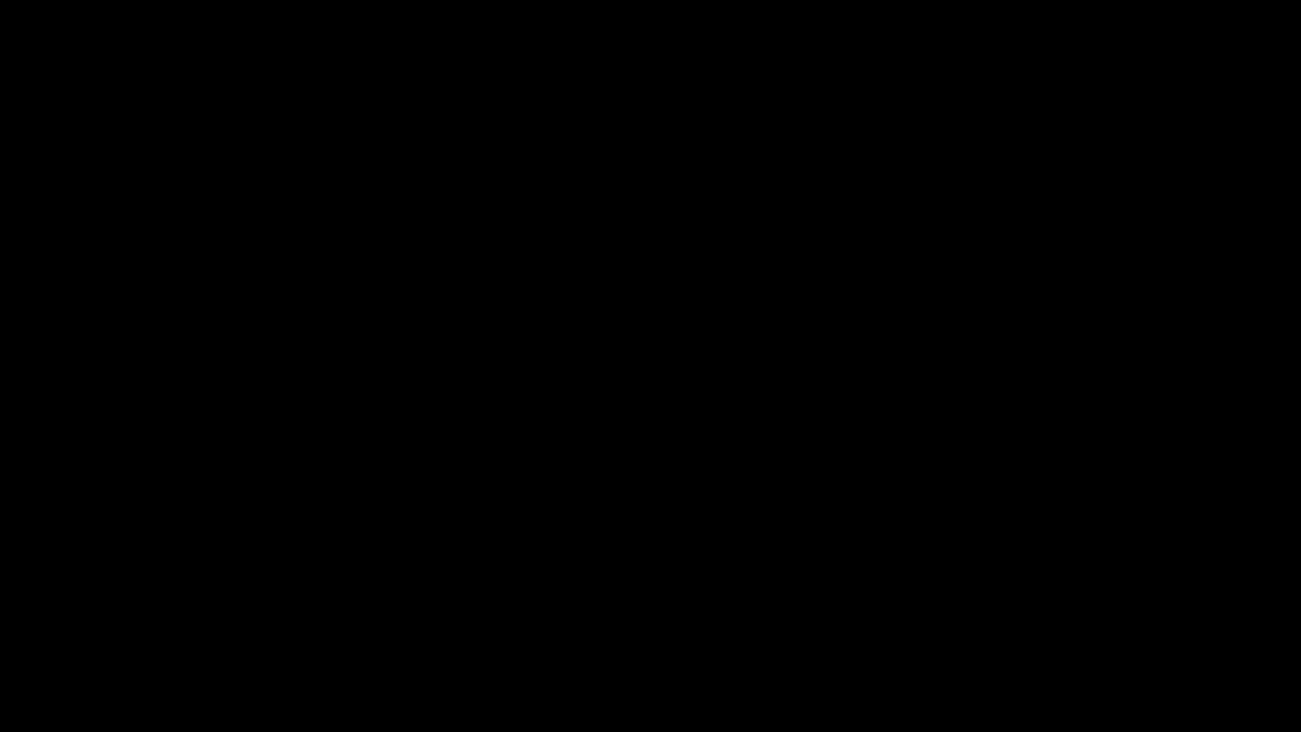
{"action": "left_click", "coordinate": [572, 486]}
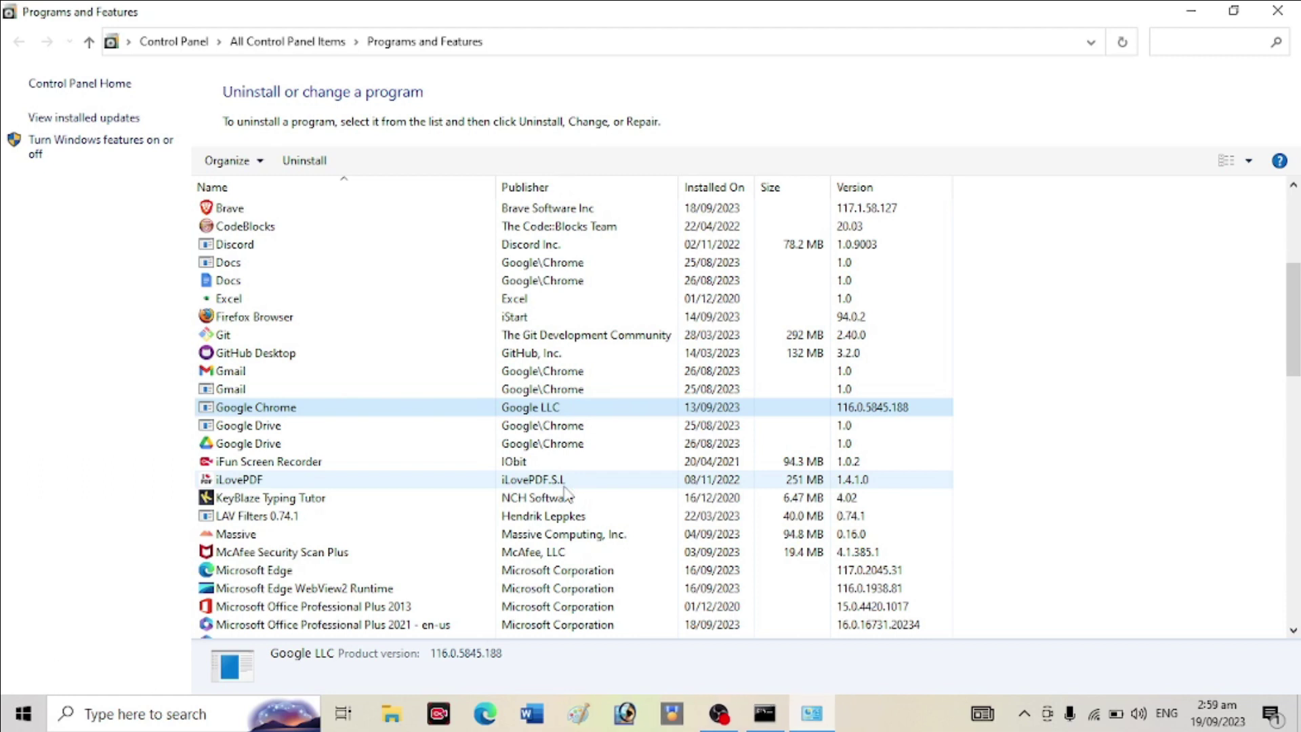
{"action": "left_click", "coordinate": [1277, 10]}
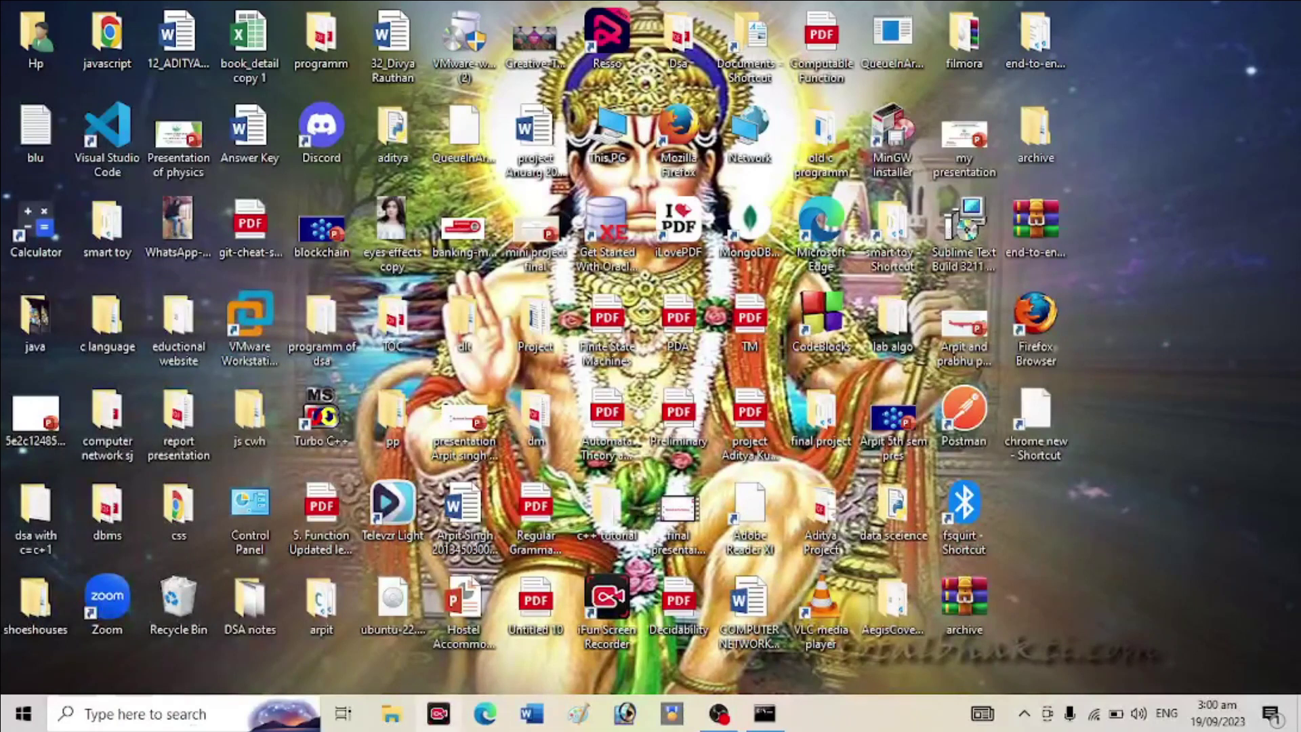
Open the local AppData folder by searching Windows for %localappdata%.
{"action": "left_click", "coordinate": [116, 713]}
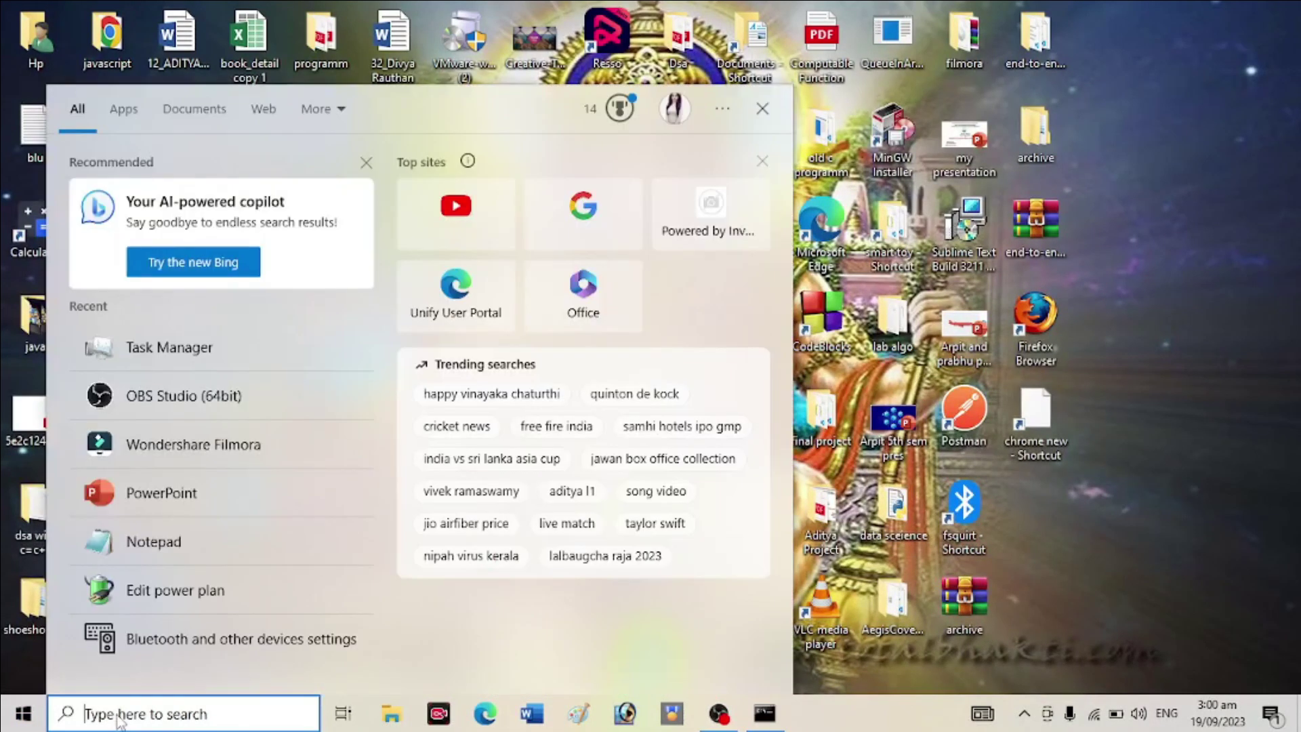
{"action": "type", "text": "%l"}
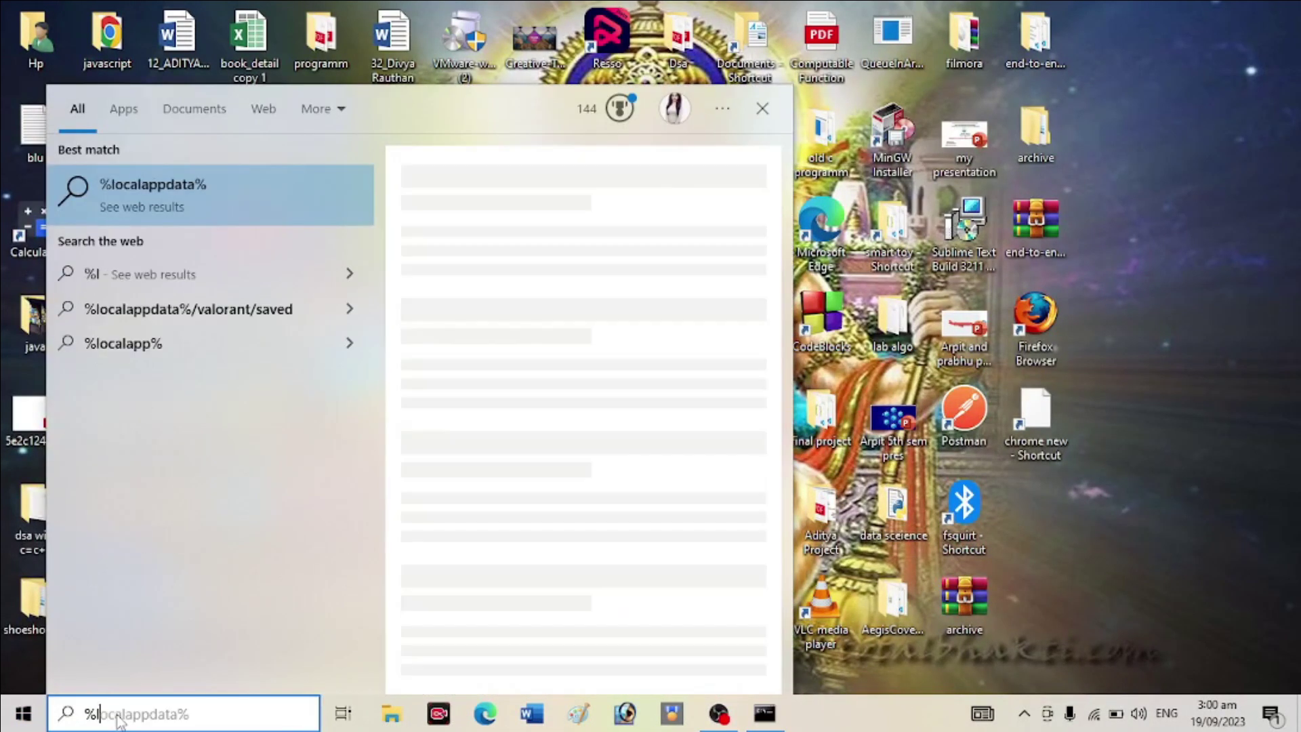
{"action": "type", "text": "ocalappda"}
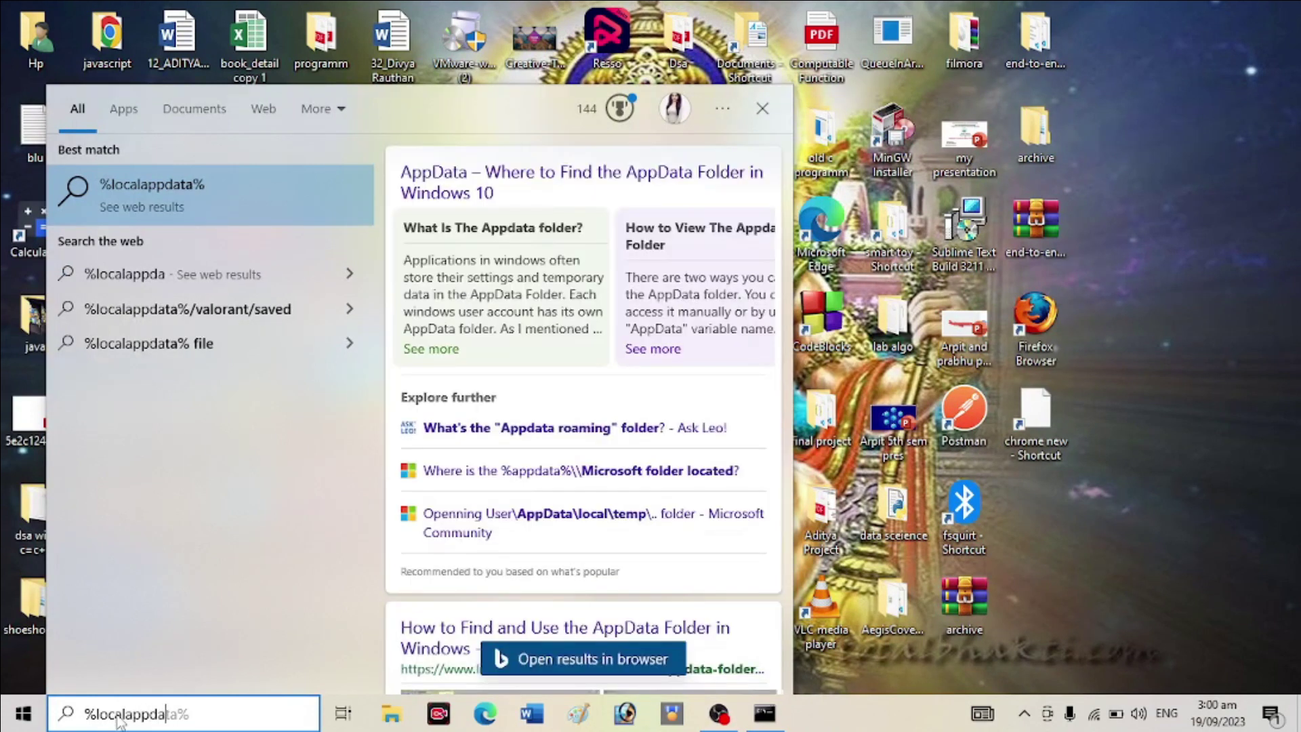
{"action": "type", "text": "ta%"}
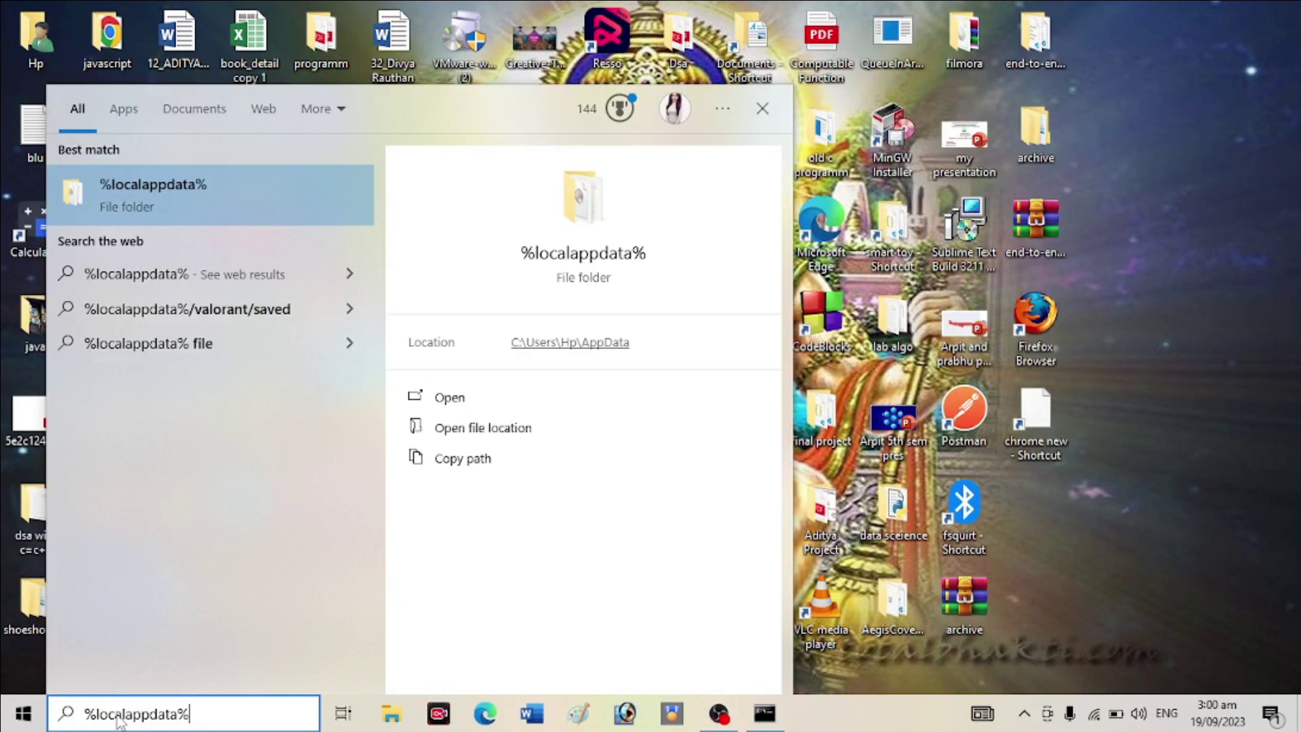
{"action": "key", "text": "Return"}
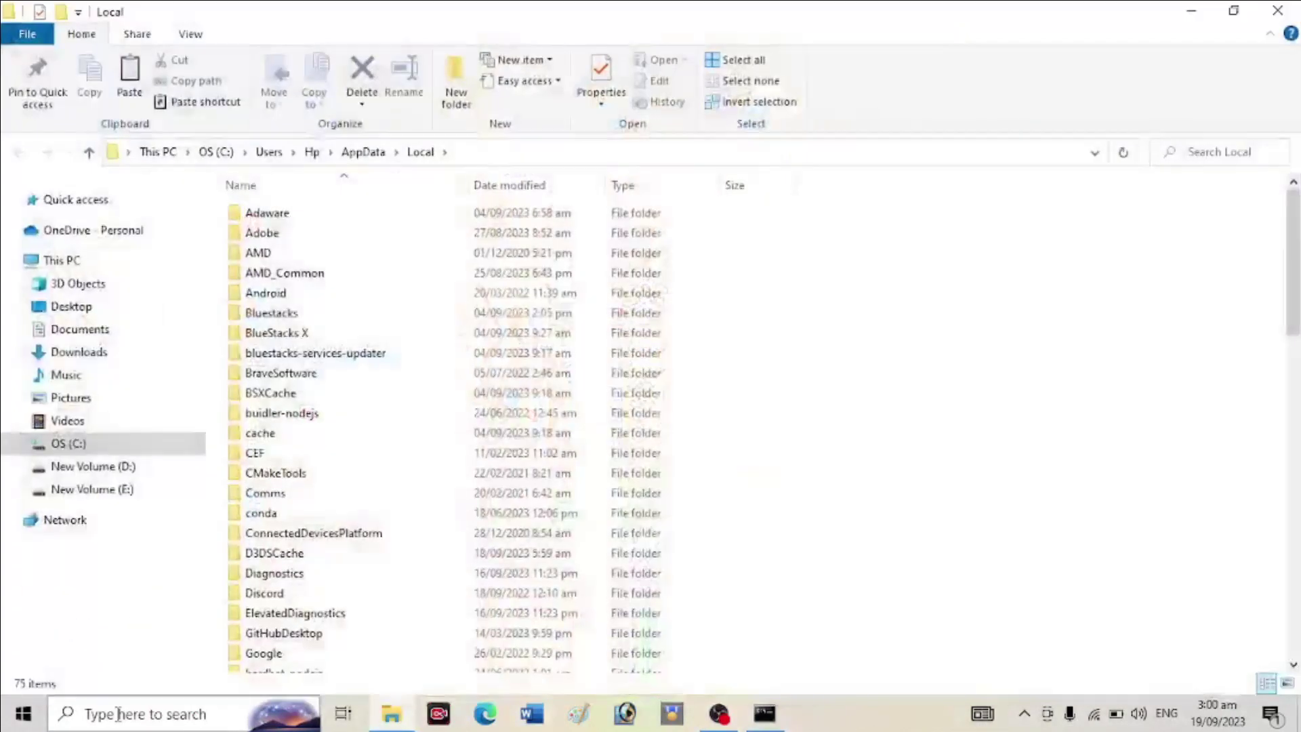
Find the Google folder inside the Local folder and open it.
{"action": "scroll", "coordinate": [305, 552], "scroll_direction": "down", "scroll_amount": 1}
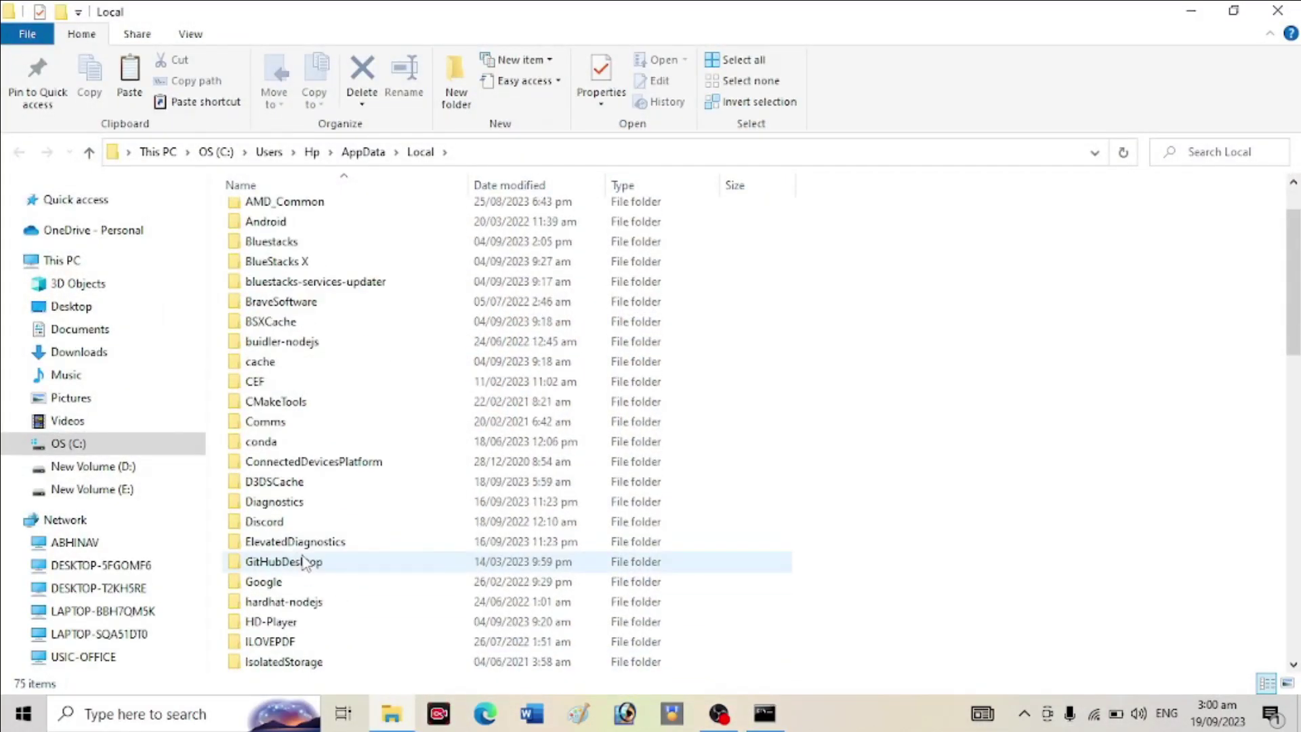
{"action": "left_click", "coordinate": [276, 587]}
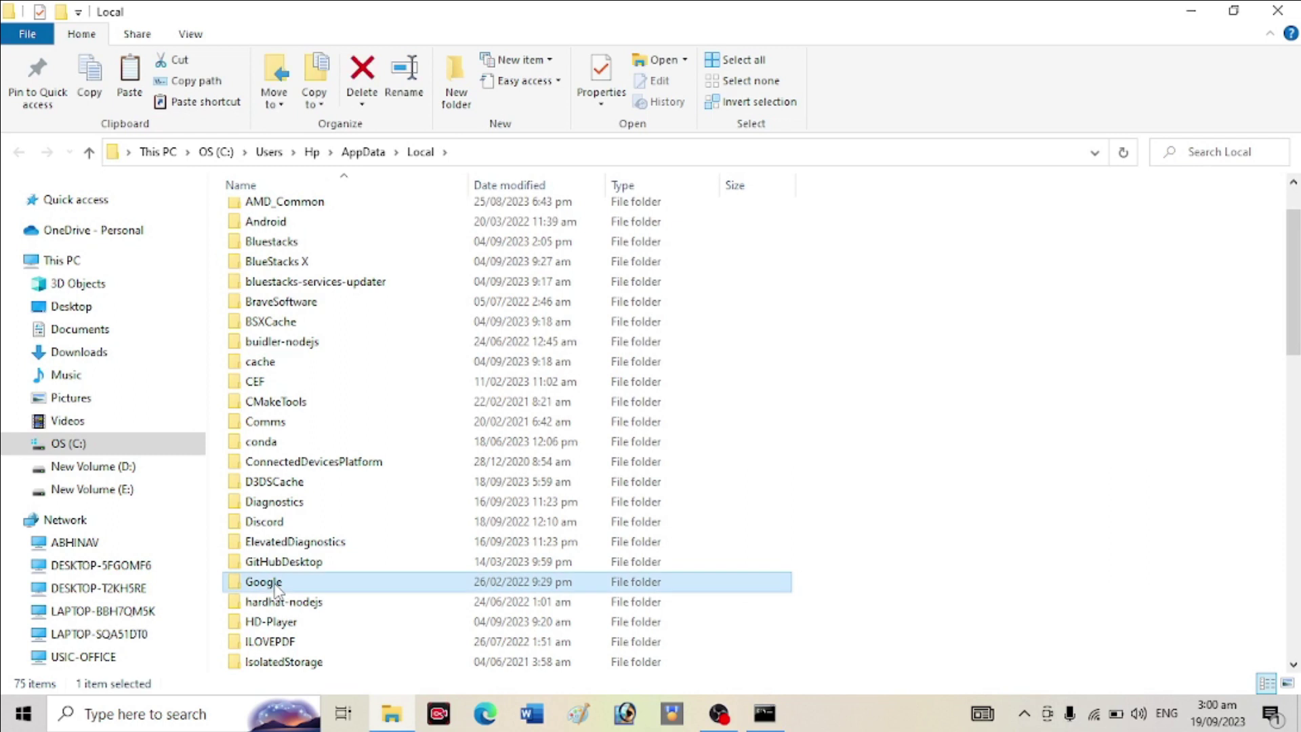
{"action": "scroll", "coordinate": [288, 596], "scroll_direction": "up", "scroll_amount": 1}
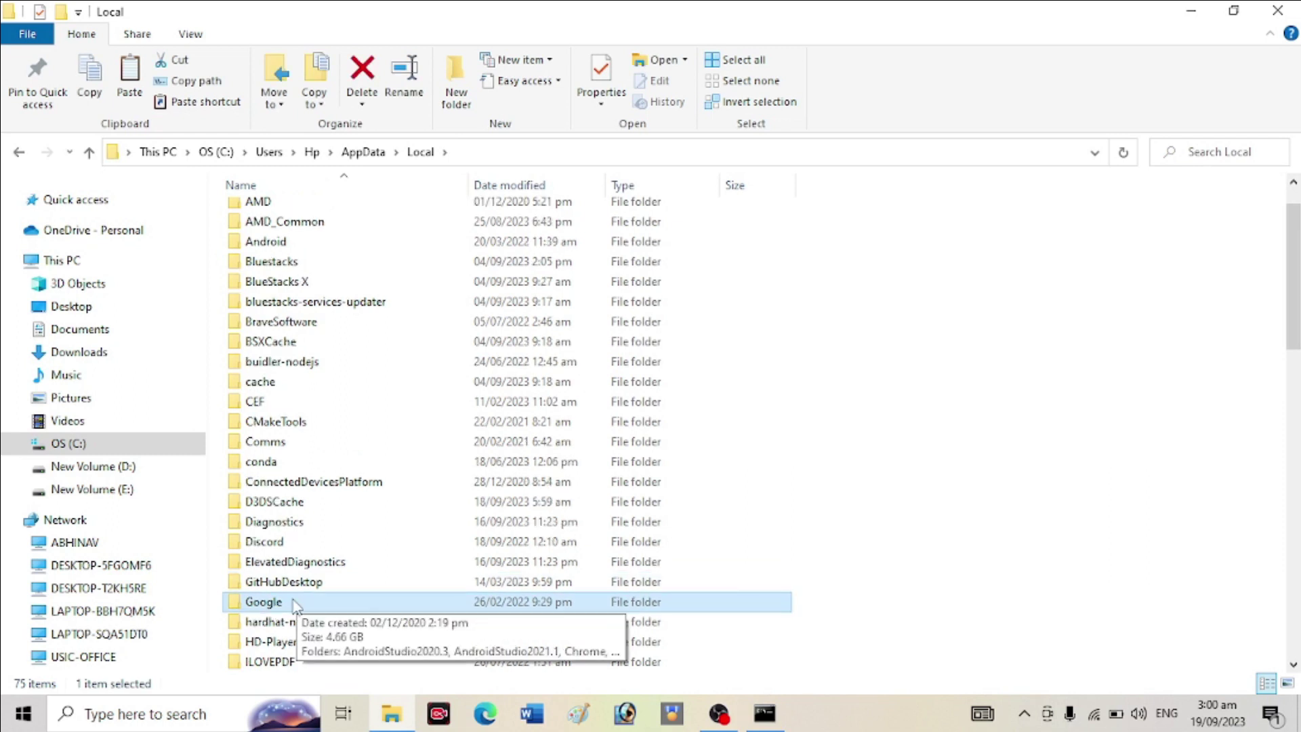
{"action": "double_click", "coordinate": [295, 603]}
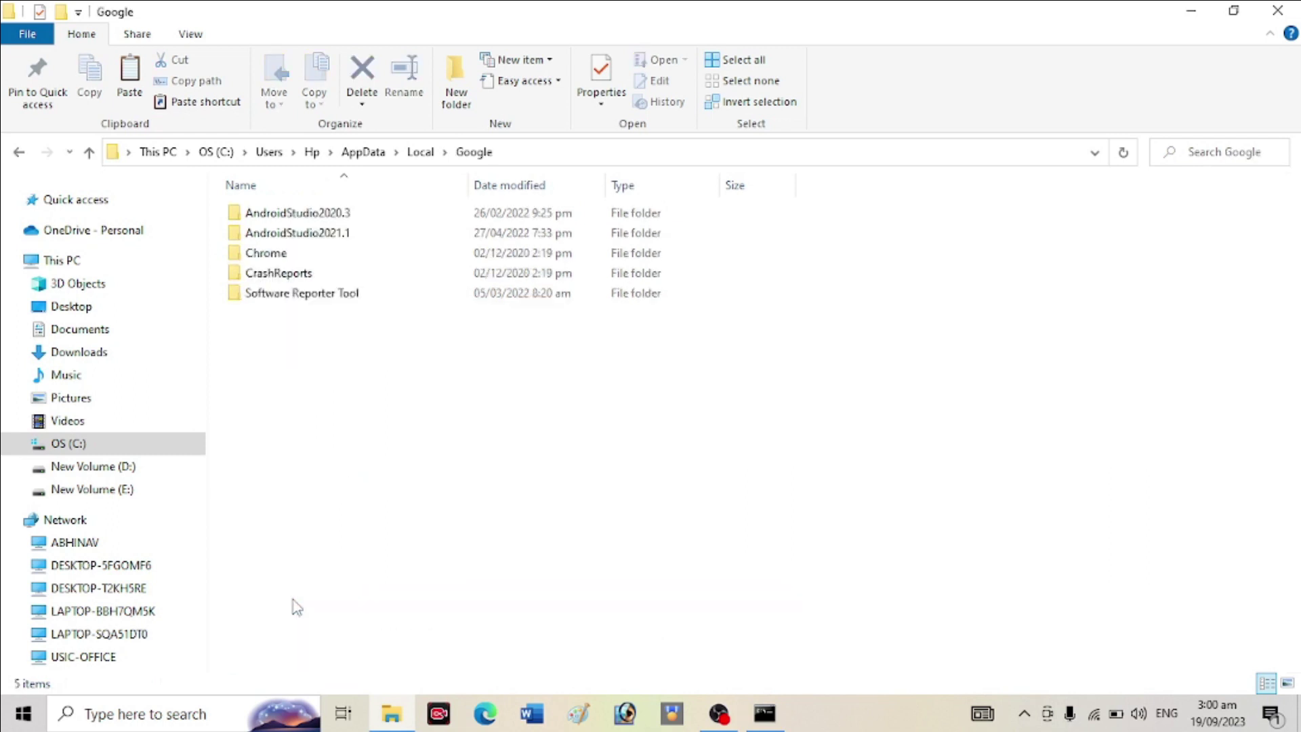
Start deleting the Chrome folder inside the Google folder, cancel the deletion partway, and close the folder window.
{"action": "right_click", "coordinate": [291, 261]}
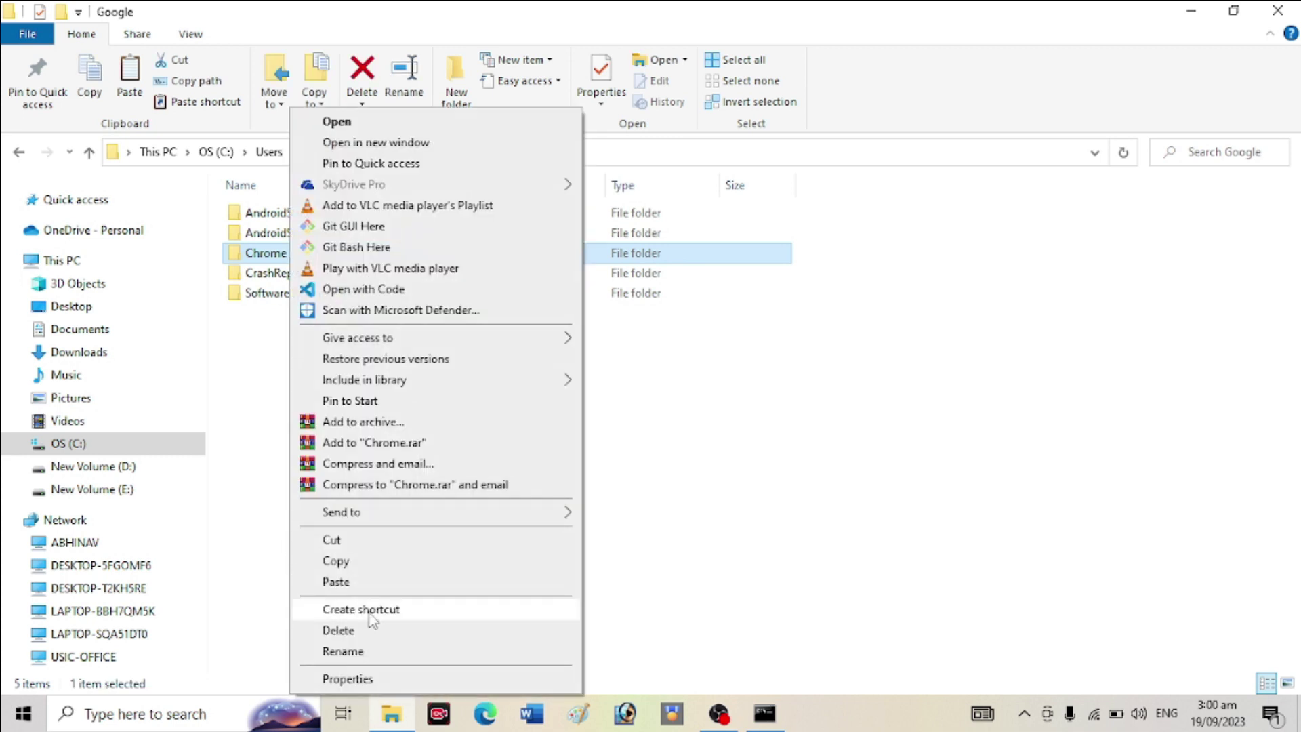
{"action": "left_click", "coordinate": [343, 633]}
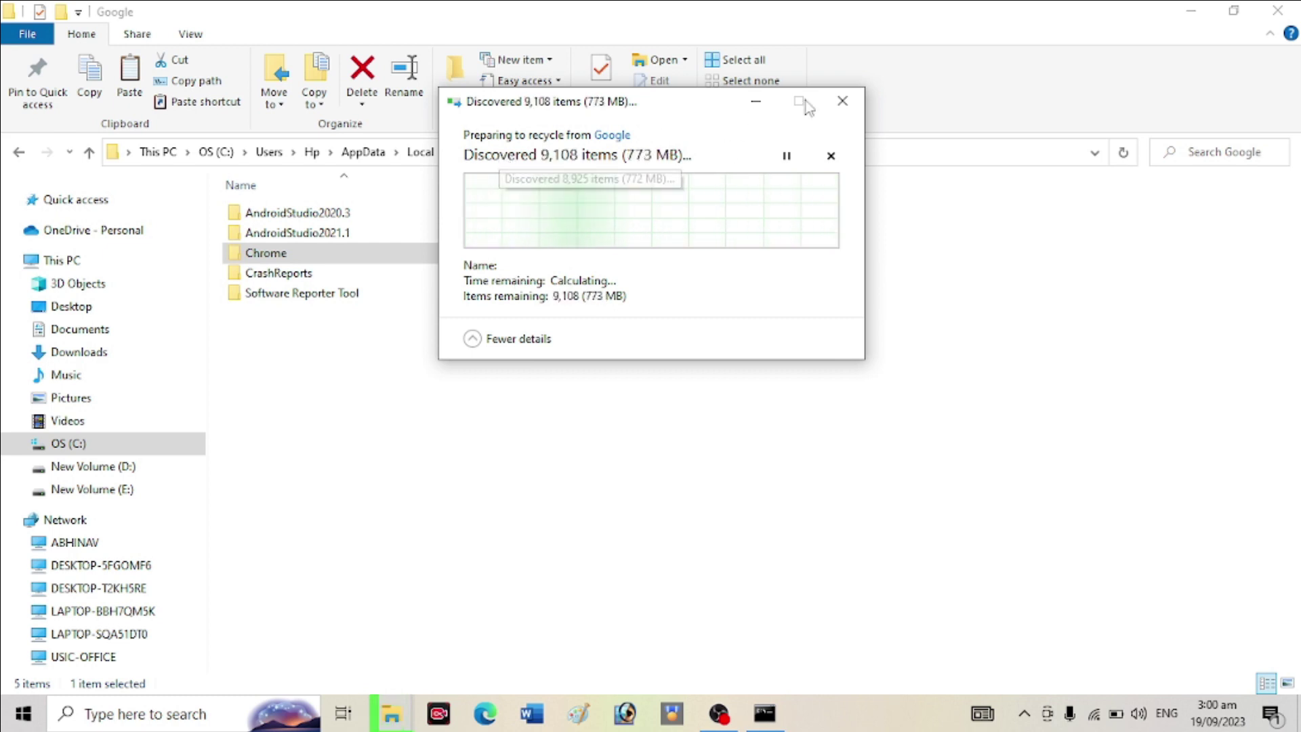
{"action": "left_click", "coordinate": [840, 99]}
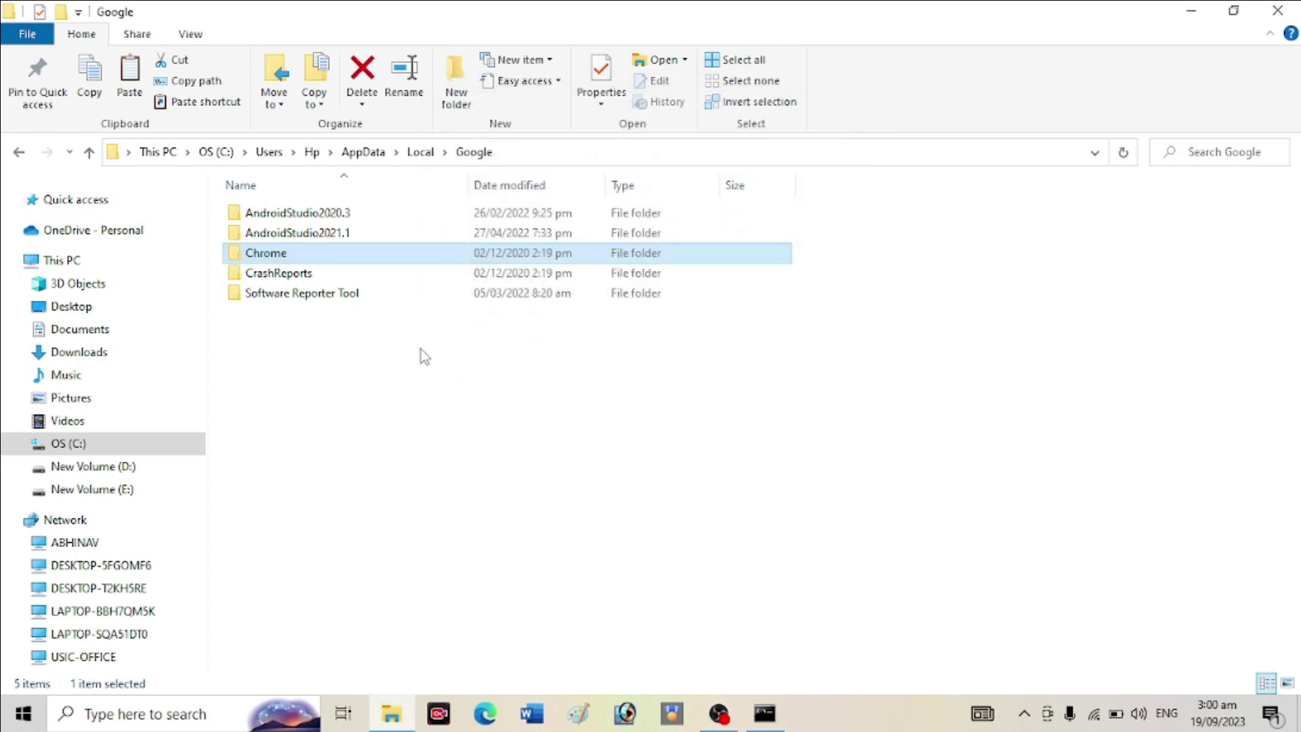
{"action": "left_click", "coordinate": [1277, 10]}
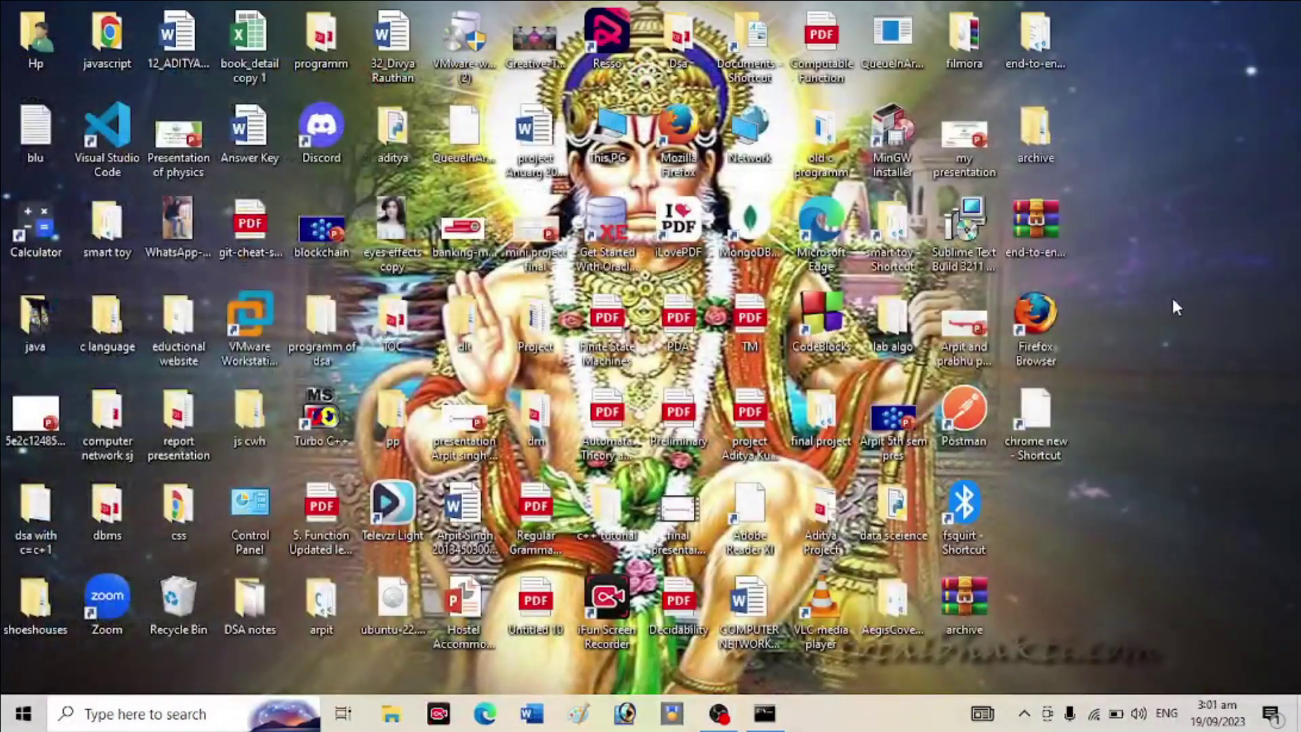
Switch to Microsoft Edge, search for "download chrome", open the Download Google Chrome result, and close the browser.
{"action": "left_click", "coordinate": [484, 714]}
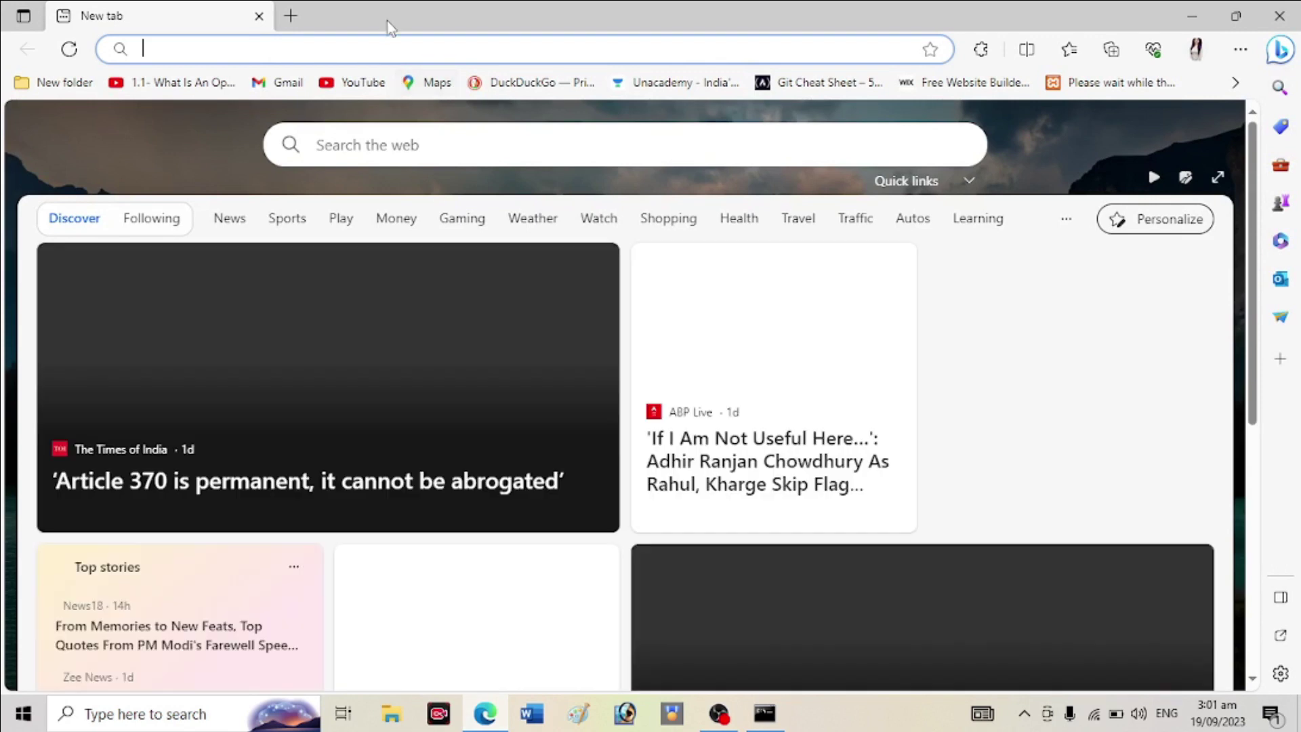
{"action": "type", "text": "down"}
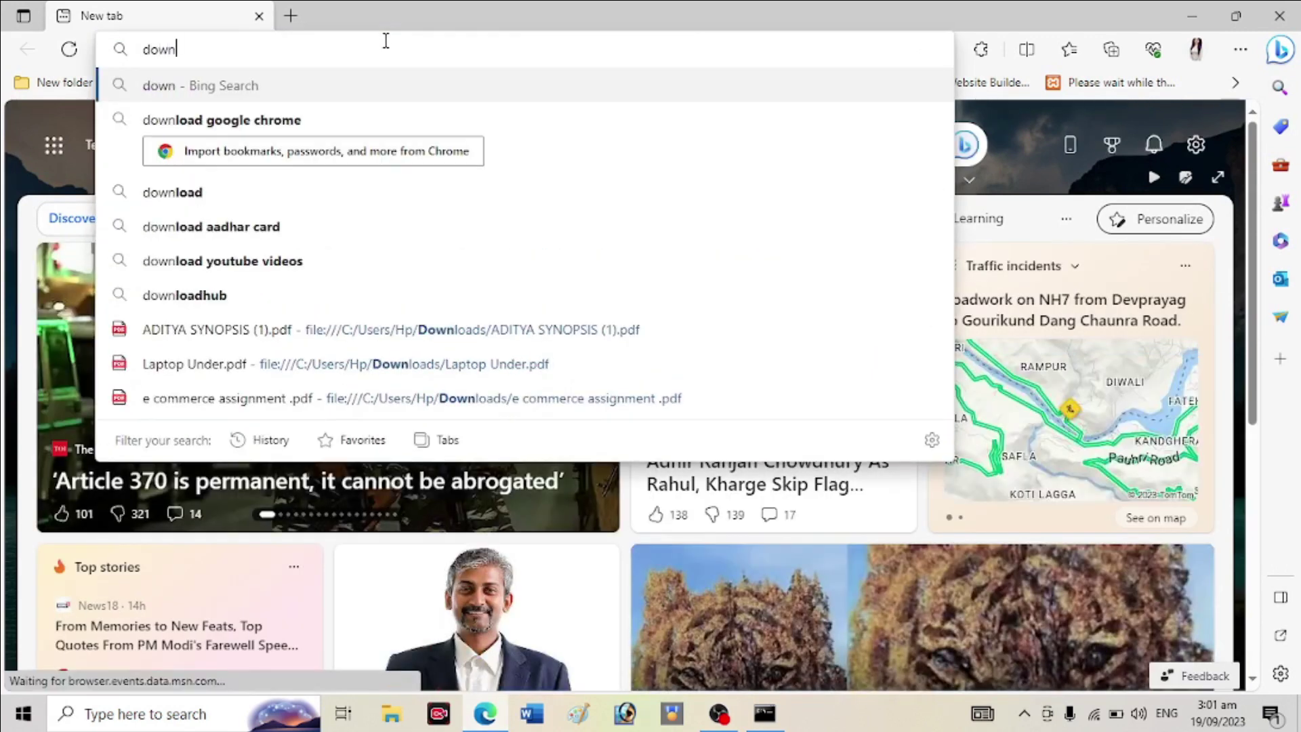
{"action": "type", "text": "load chrom"}
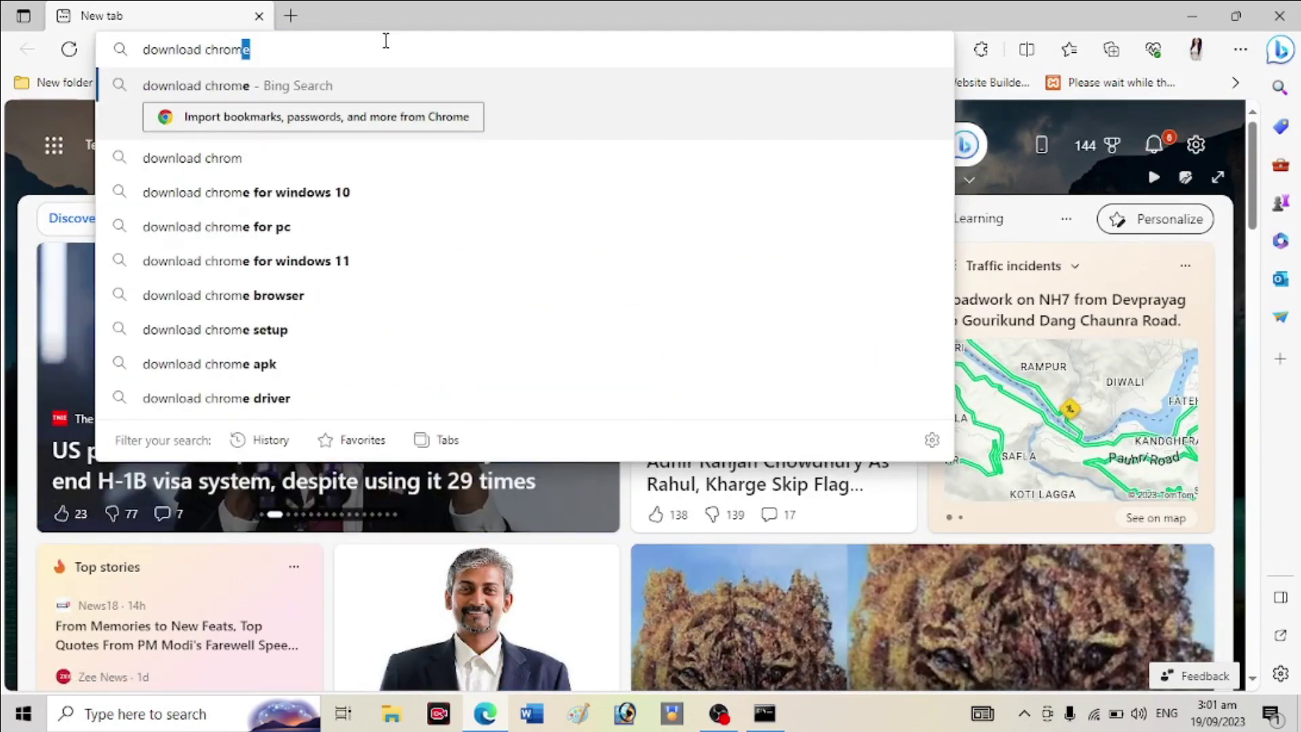
{"action": "key", "text": "Return"}
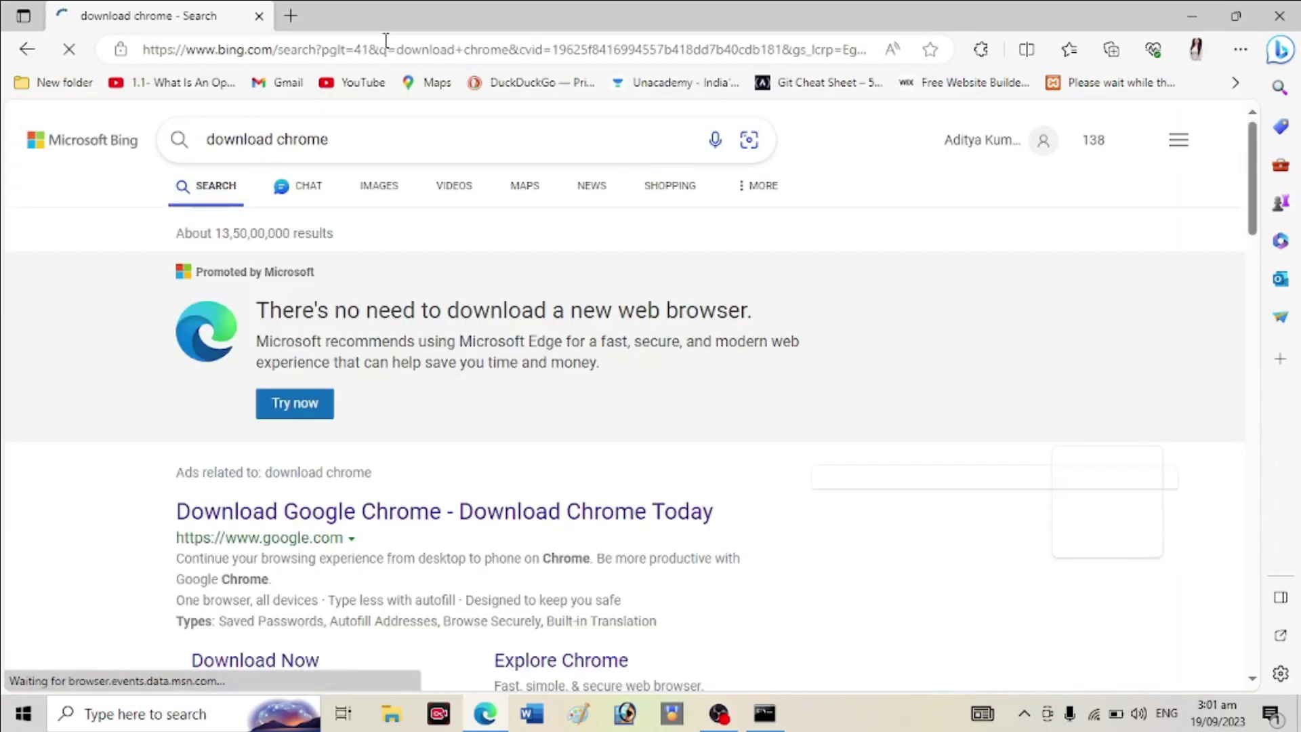
{"action": "left_click", "coordinate": [337, 519]}
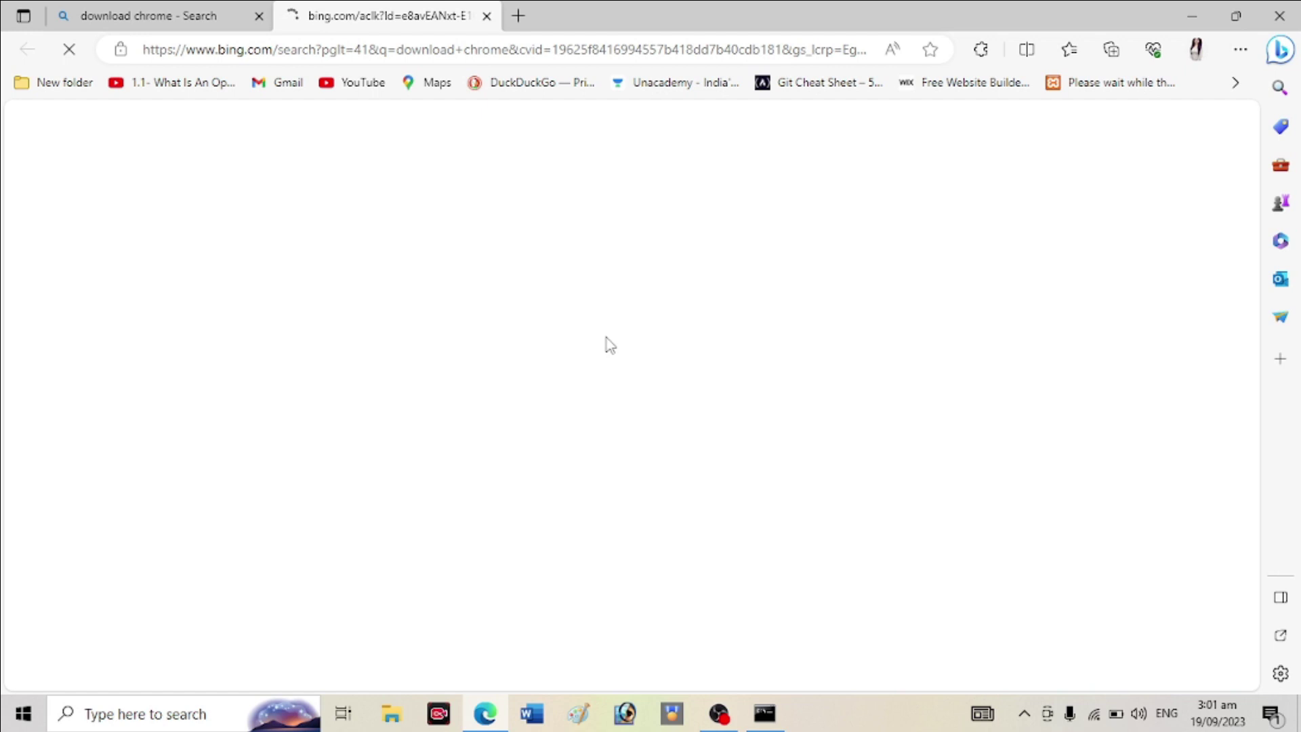
{"action": "left_click", "coordinate": [1280, 16]}
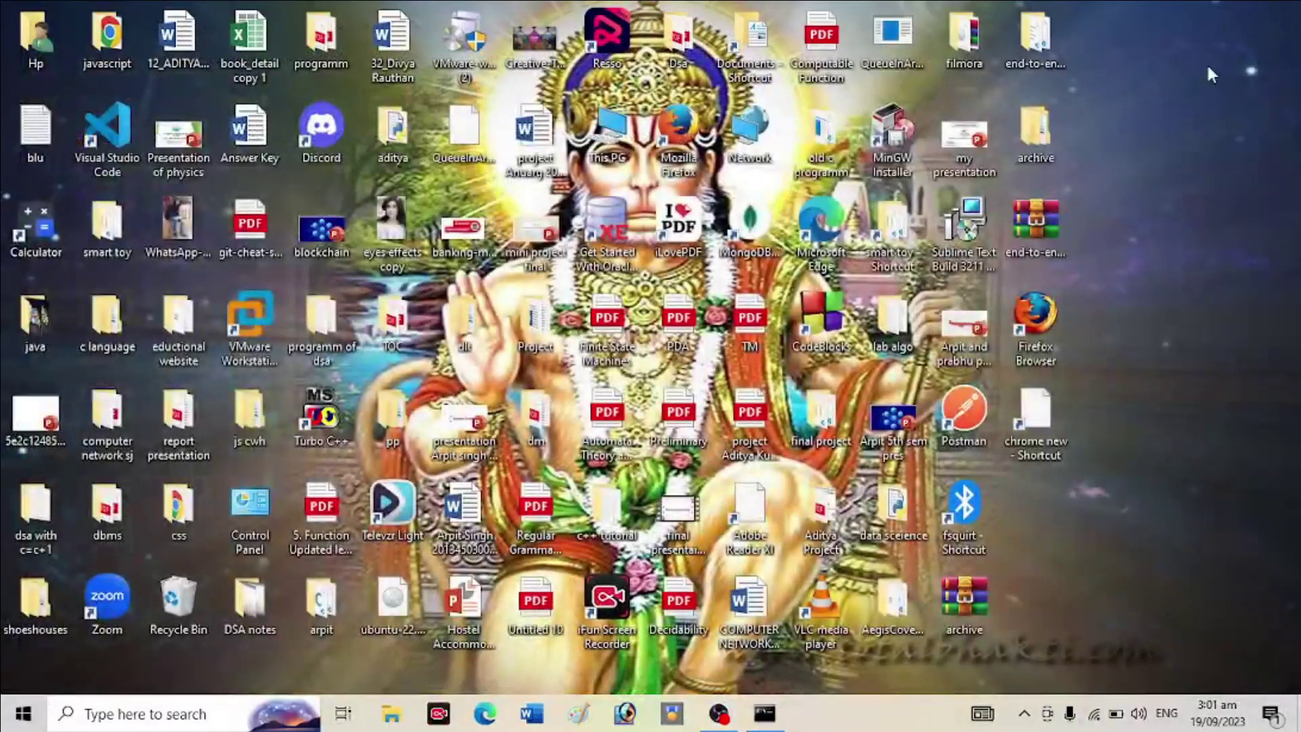